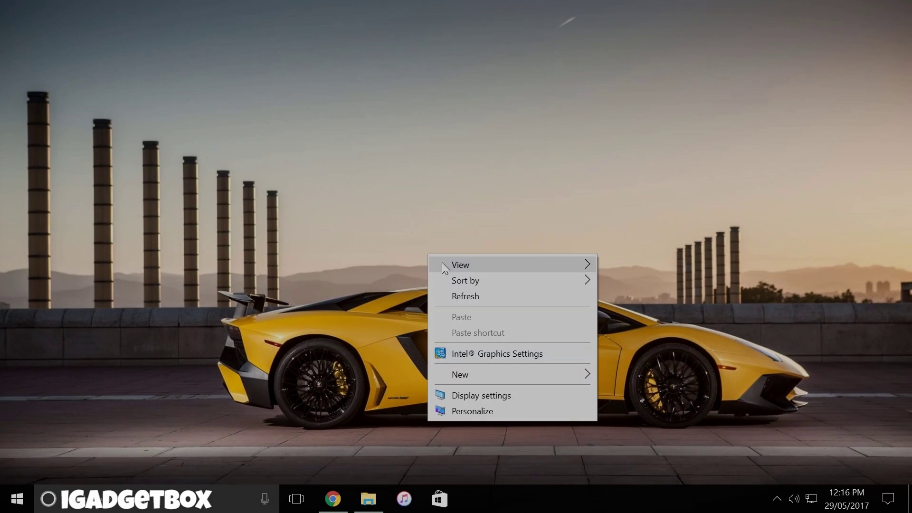
- Bring up the 000webhost Free Web Hosting home page in Chrome and scroll through it
left_click(453, 294)
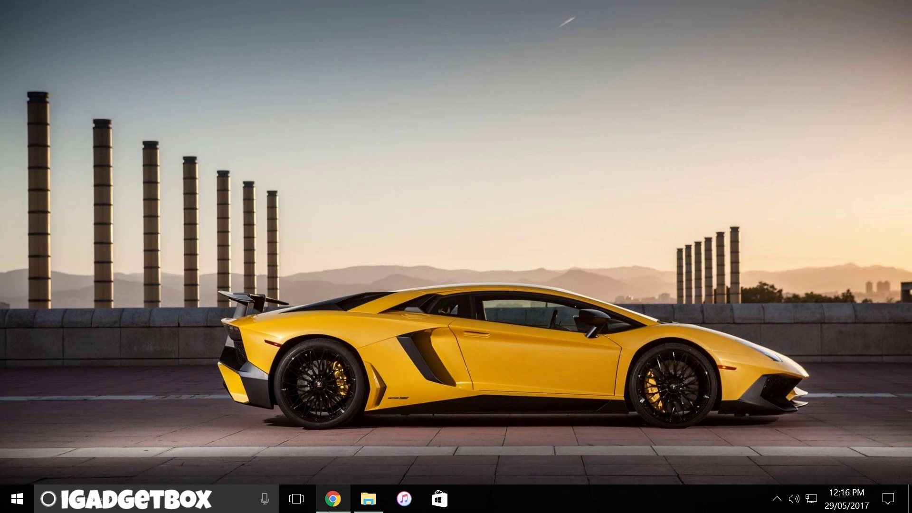
left_click(333, 499)
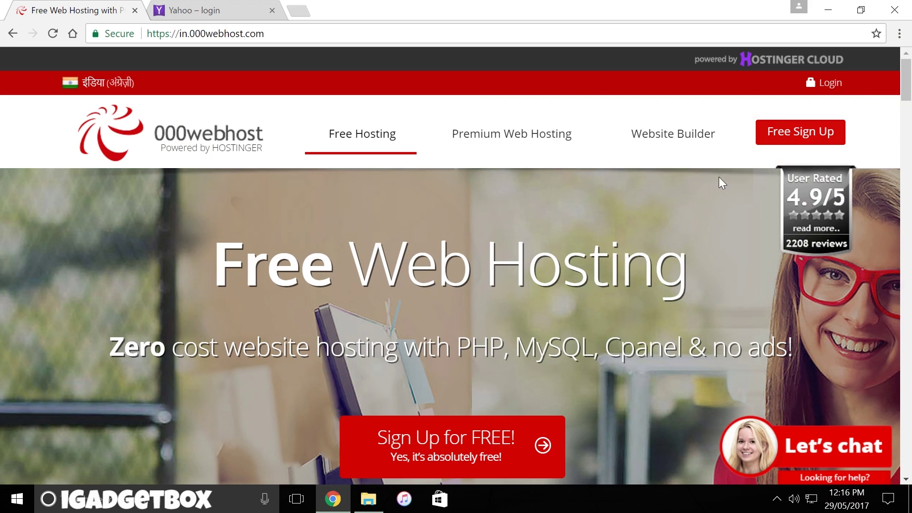
scroll(573, 223, "down", 8)
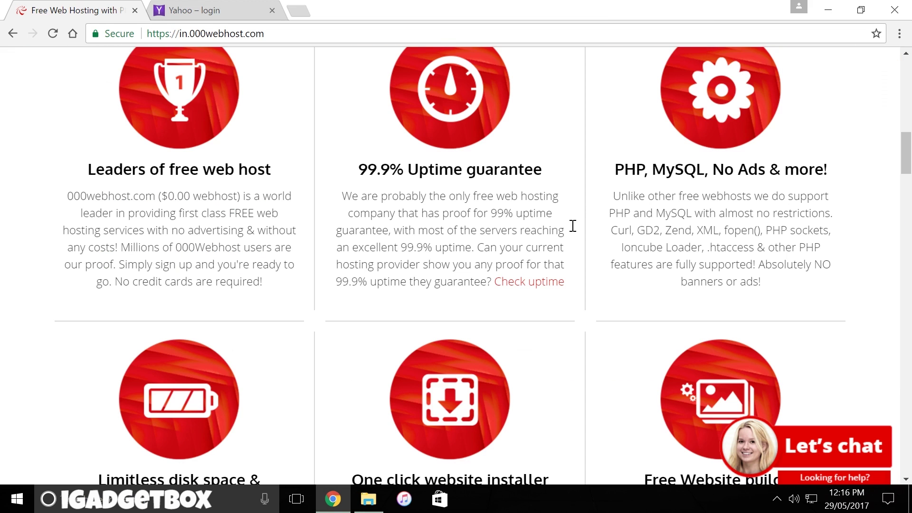
scroll(573, 226, "up", 3)
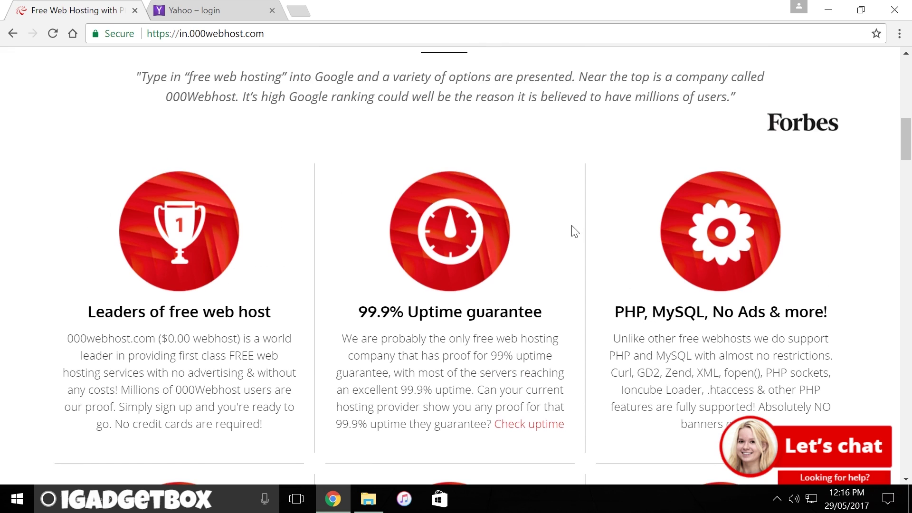
scroll(575, 231, "up", 10)
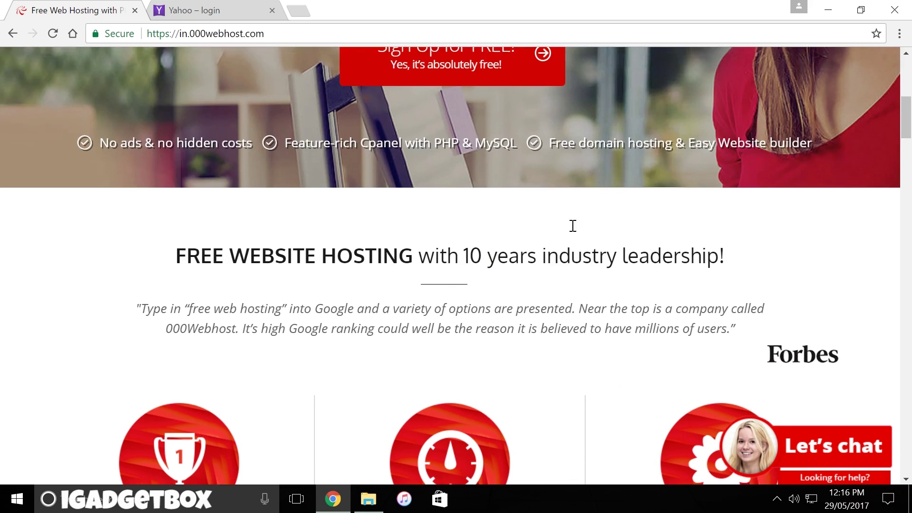
scroll(571, 225, "up", 4)
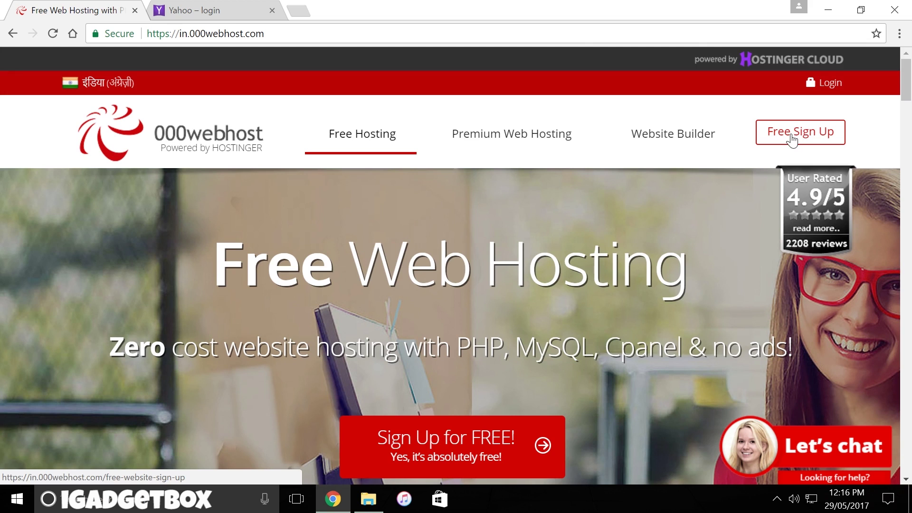
- Fill the free sign-up form with an e-mail address, a password and website name igadgetbox
left_click(790, 138)
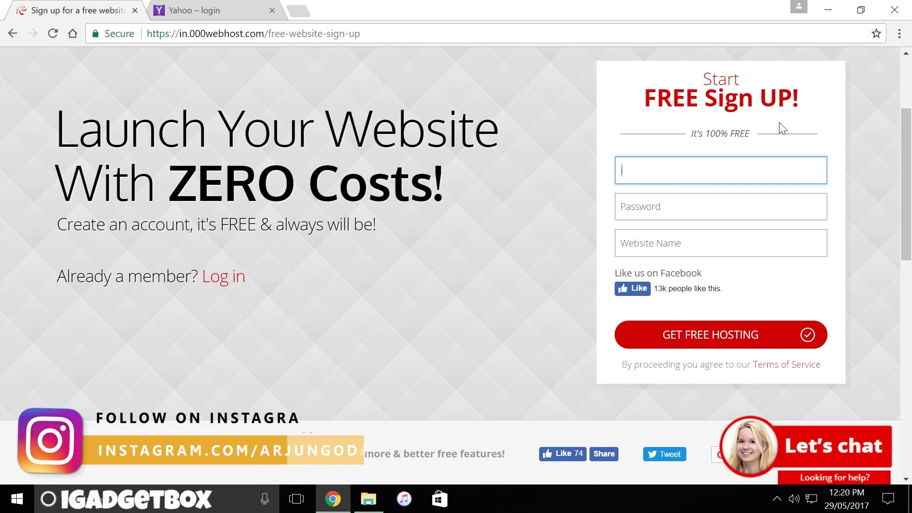
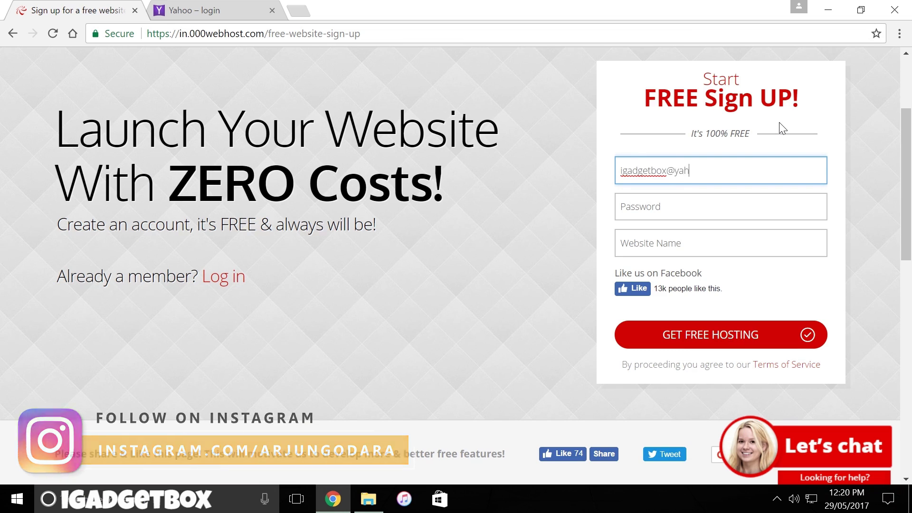
key("Tab")
type("i")
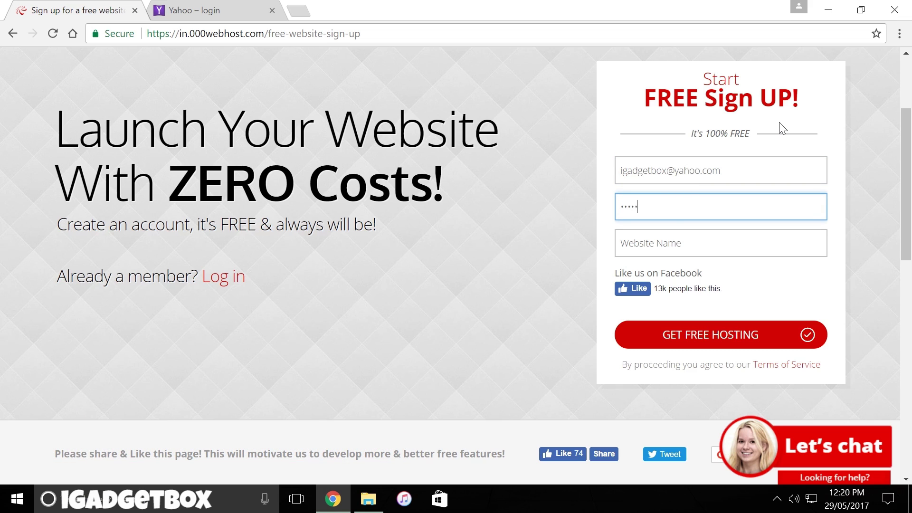
key("Tab")
type("igadgetbox")
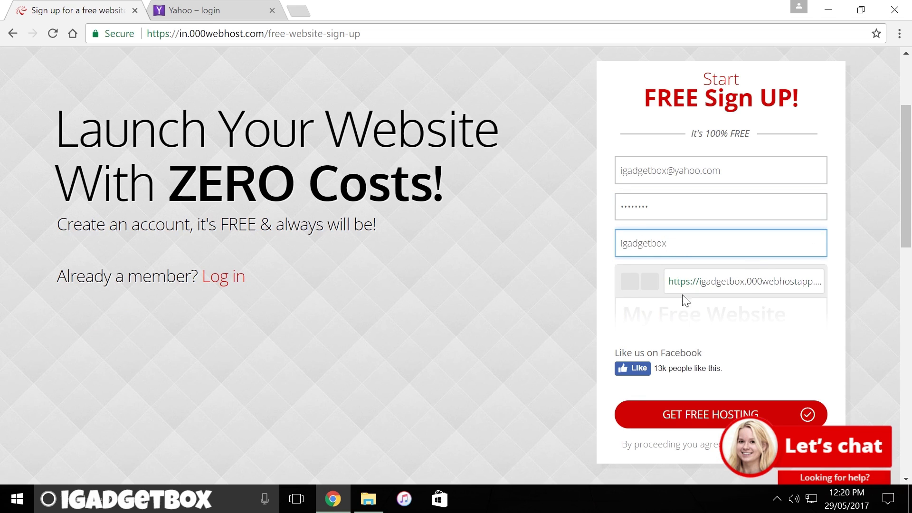
- Submit the free hosting sign-up and solve the street-sign reCAPTCHA challenges
left_click(703, 418)
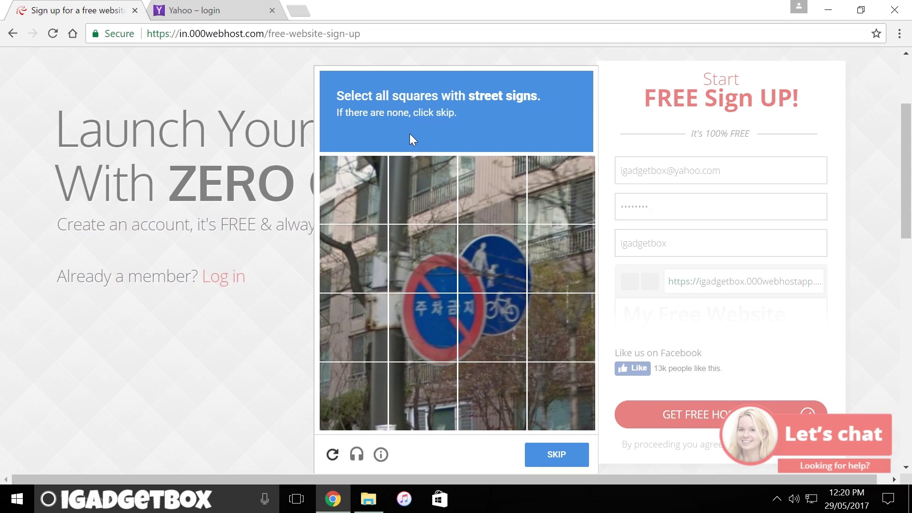
left_click(483, 253)
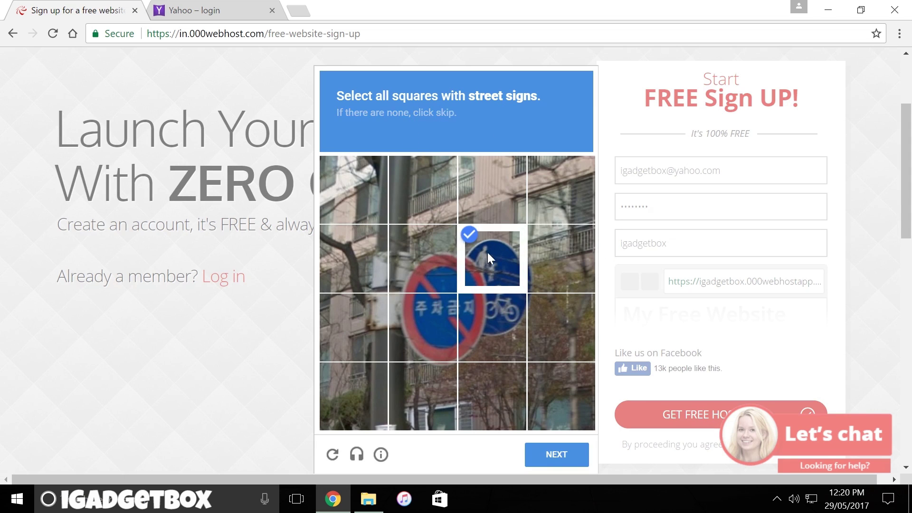
left_click(433, 280)
left_click(444, 311)
left_click(511, 323)
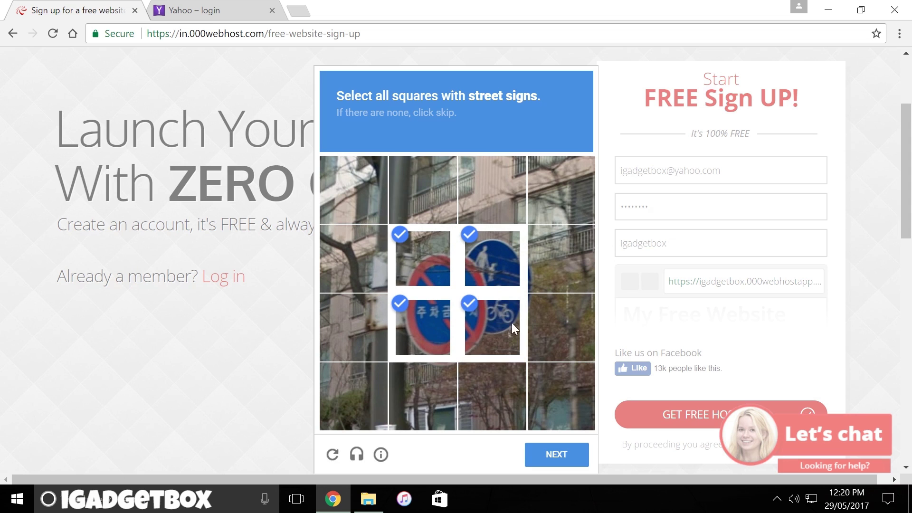
left_click(539, 457)
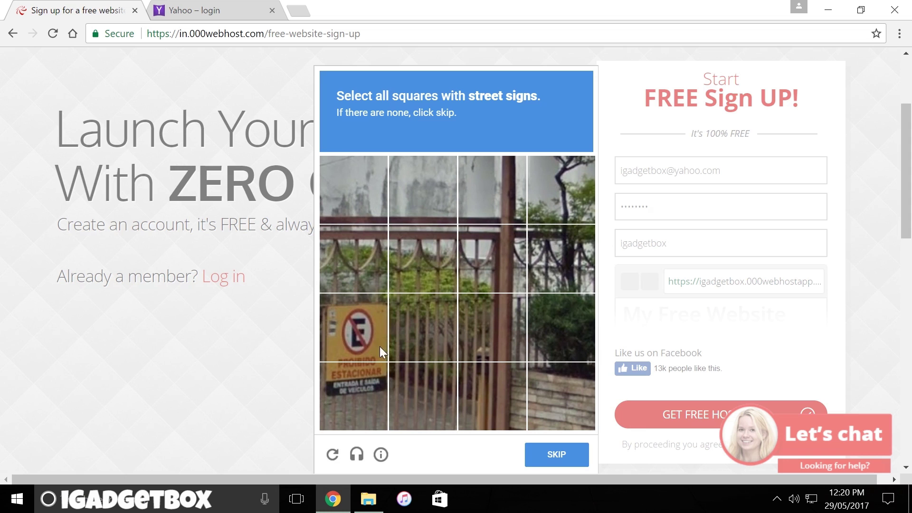
left_click(360, 340)
left_click(360, 372)
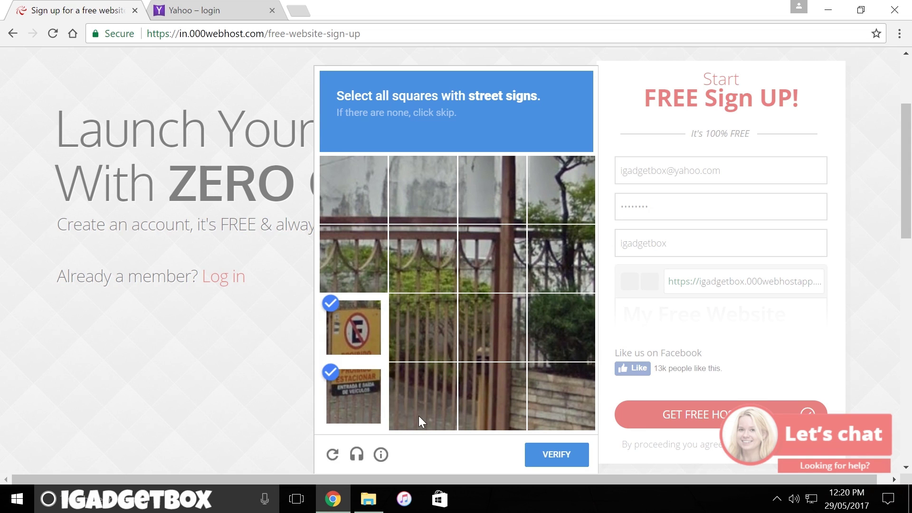
left_click(554, 454)
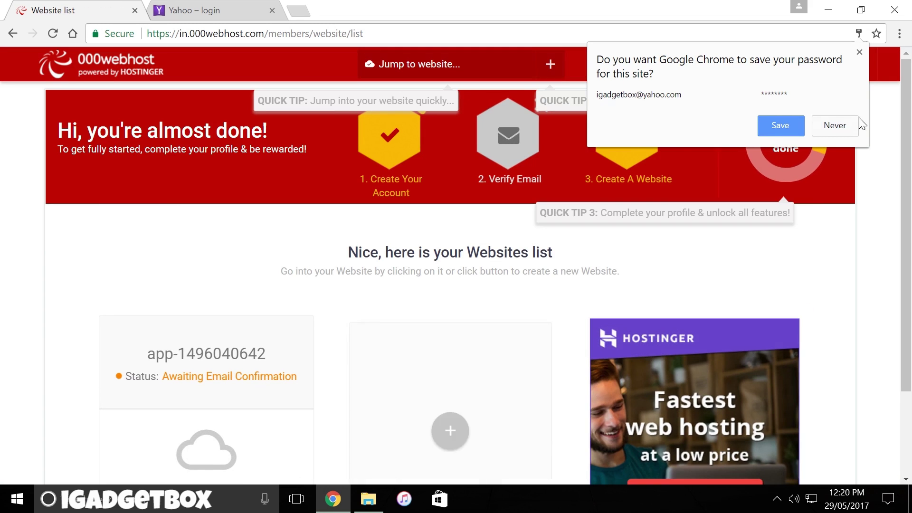
- Decline Chrome's password saving and follow the 000webhost verification link from the Yahoo mailbox
left_click(859, 52)
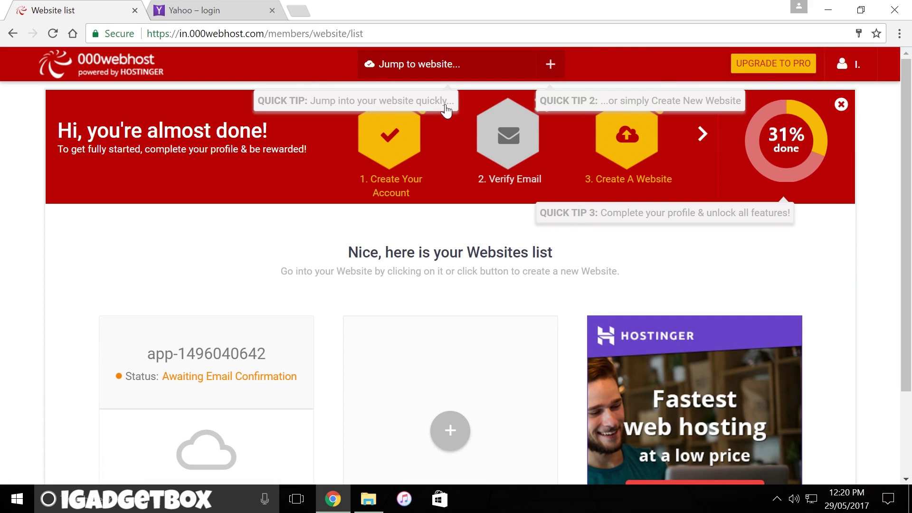
mouse_move(536, 174)
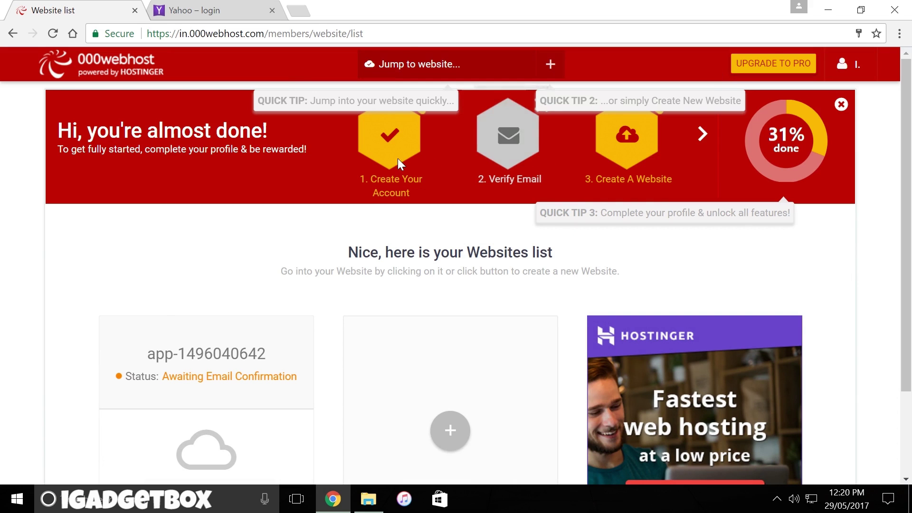
scroll(398, 180, "down", 3)
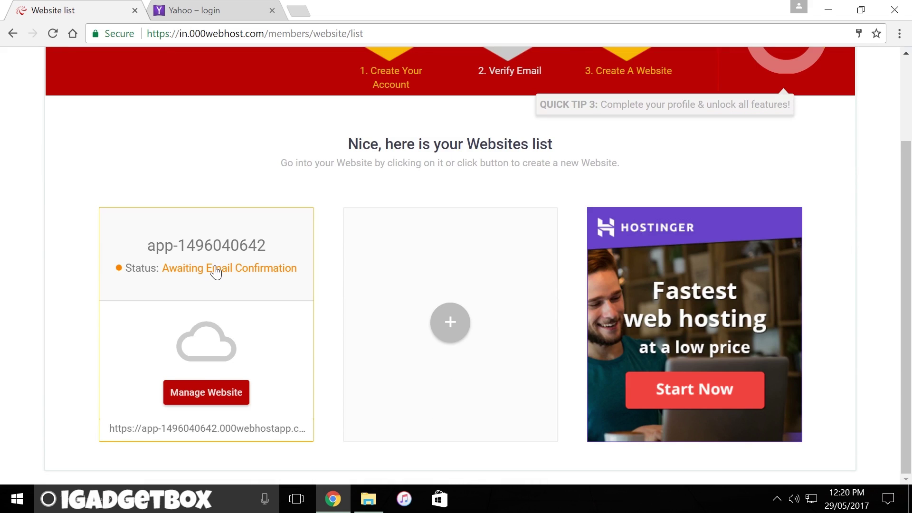
left_click(204, 12)
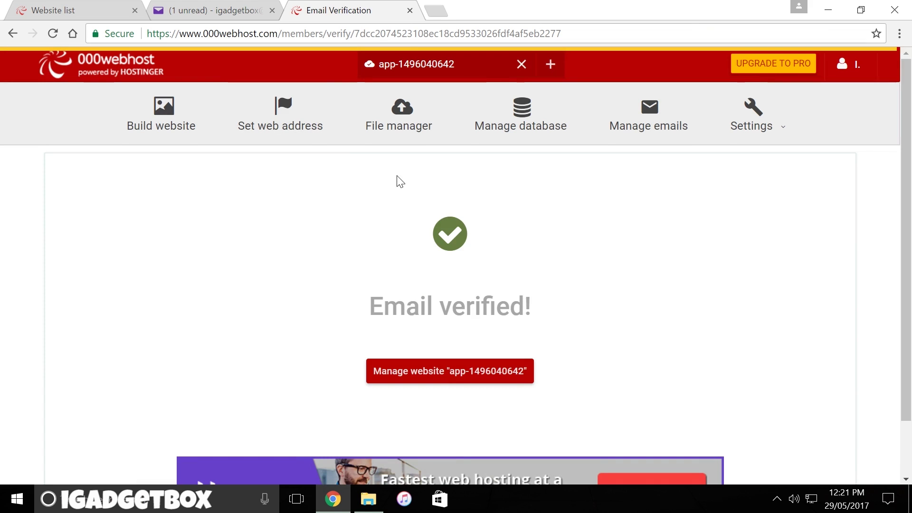
left_click(463, 377)
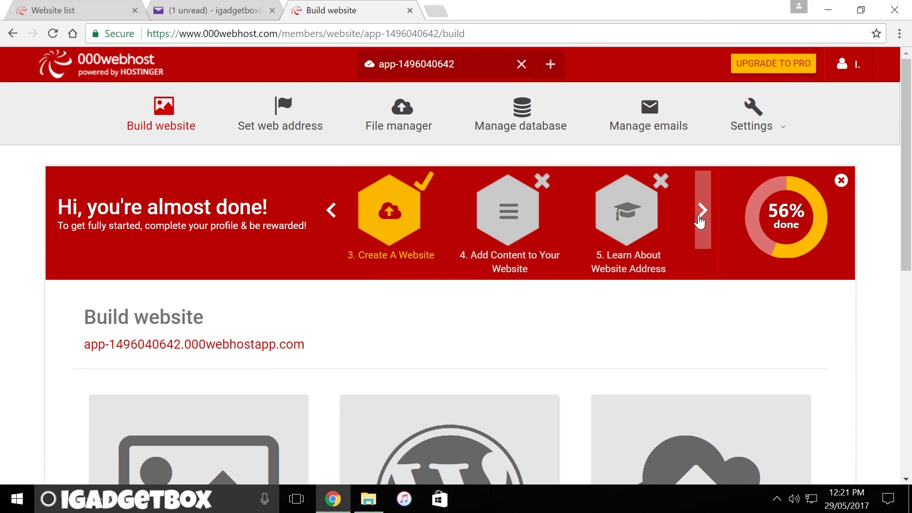
left_click(701, 210)
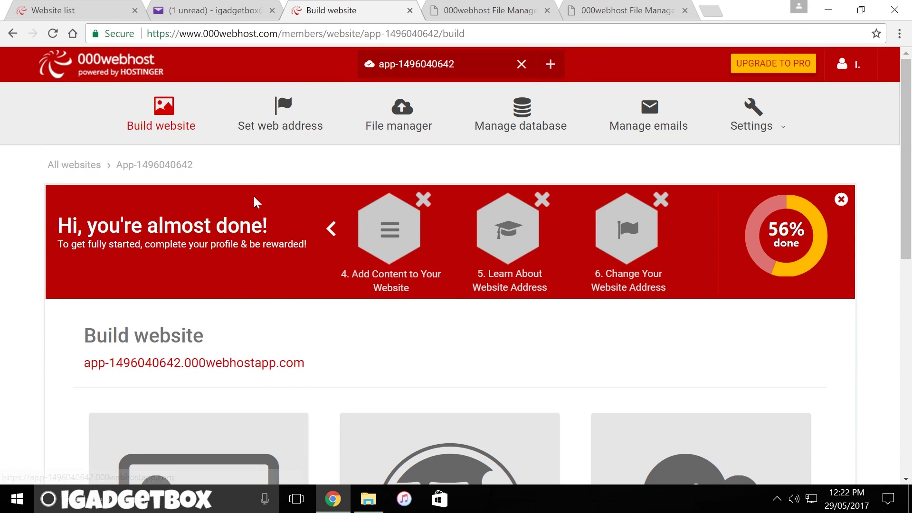
left_click(271, 132)
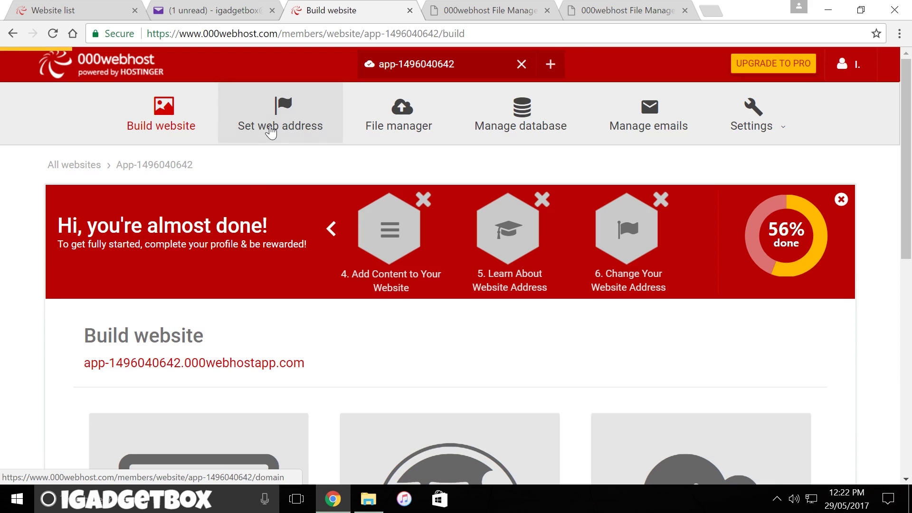
scroll(289, 186, "down", 2)
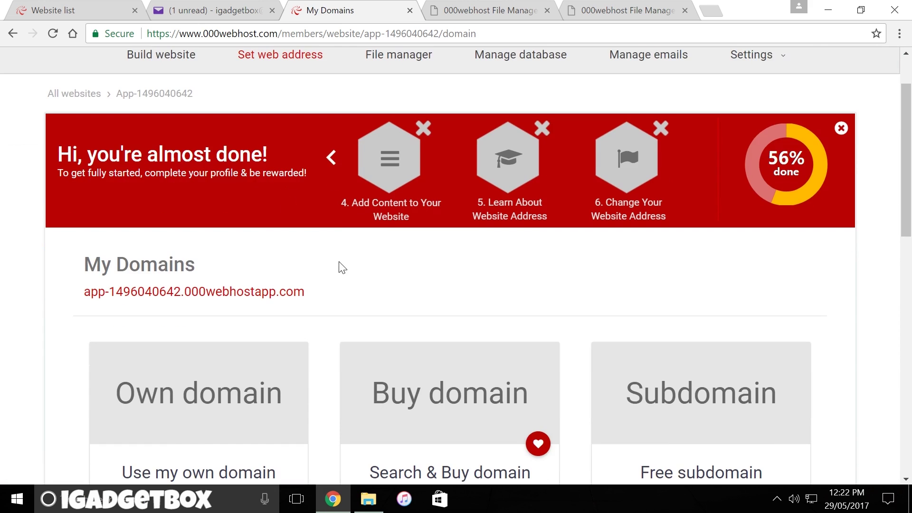
scroll(331, 284, "down", 2)
scroll(331, 284, "down", 2)
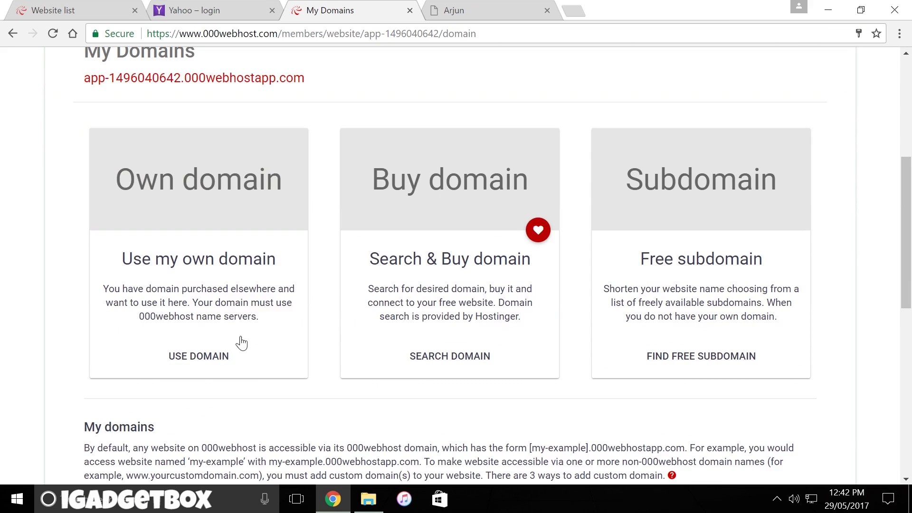
left_click(197, 357)
left_click(452, 191)
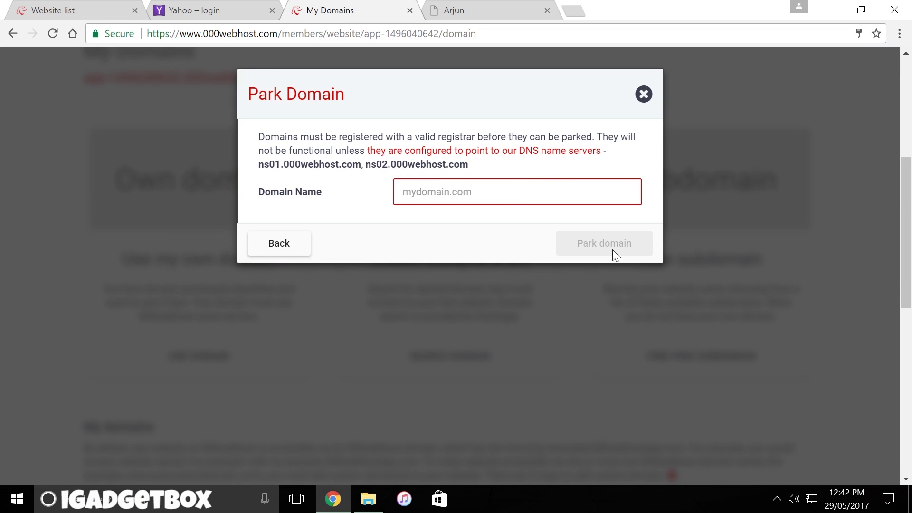
left_click(642, 95)
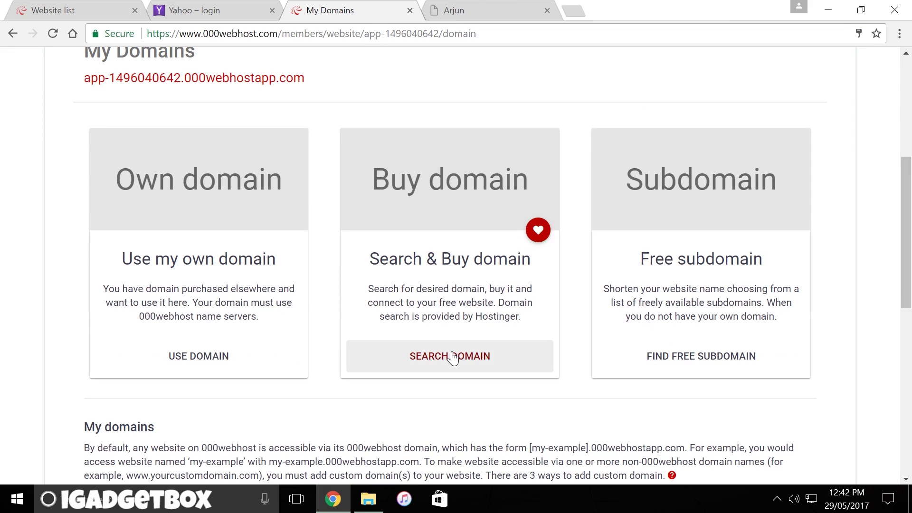
left_click(452, 357)
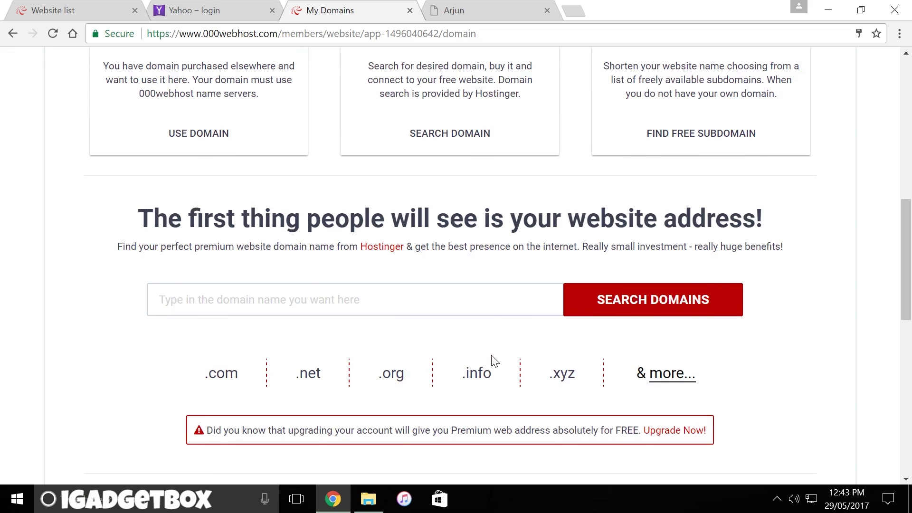
scroll(494, 360, "up", 4)
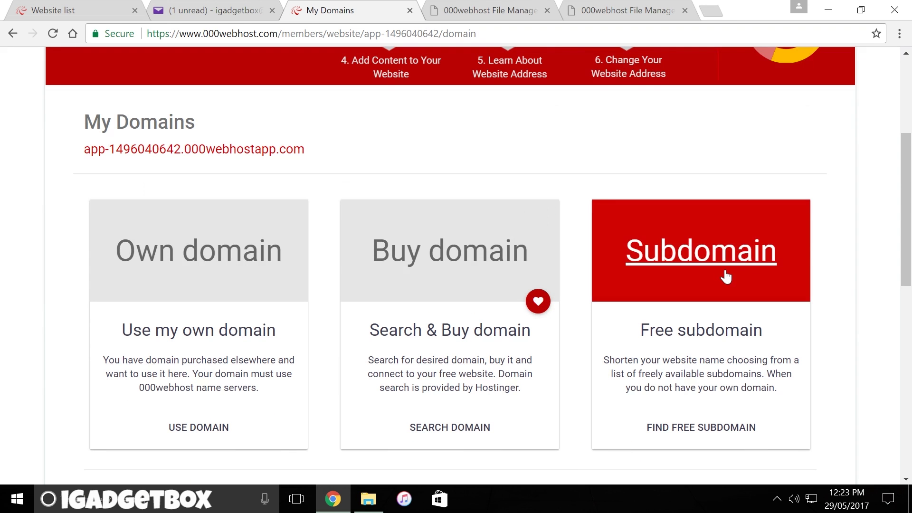
left_click(703, 331)
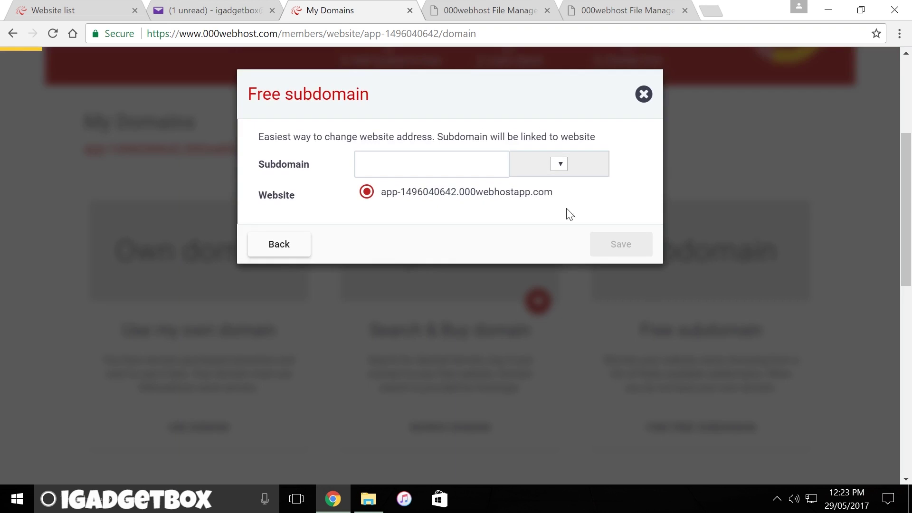
left_click(589, 165)
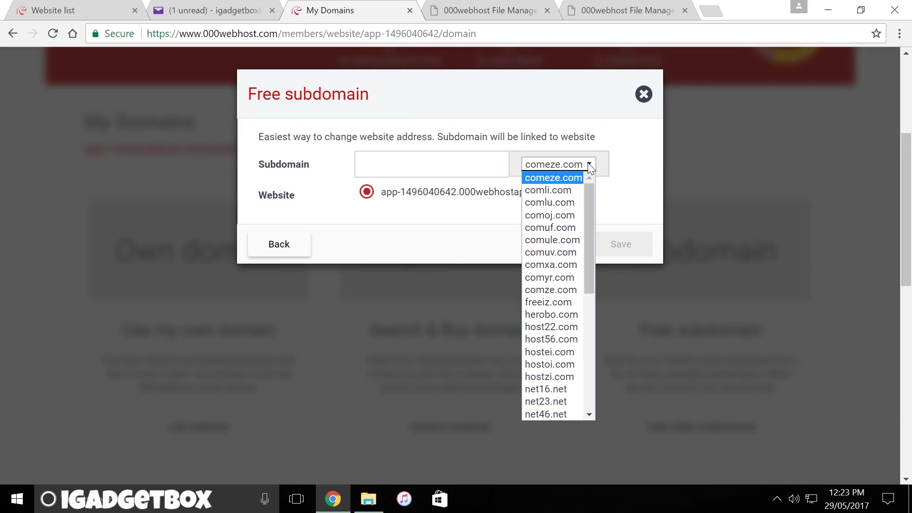
left_click_drag(589, 197, 589, 274)
scroll(555, 263, "down", 3)
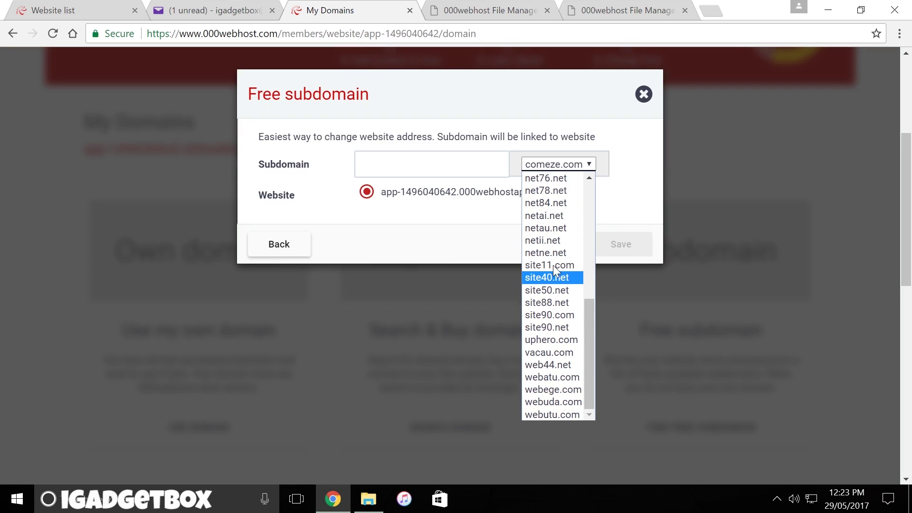
scroll(554, 256, "up", 3)
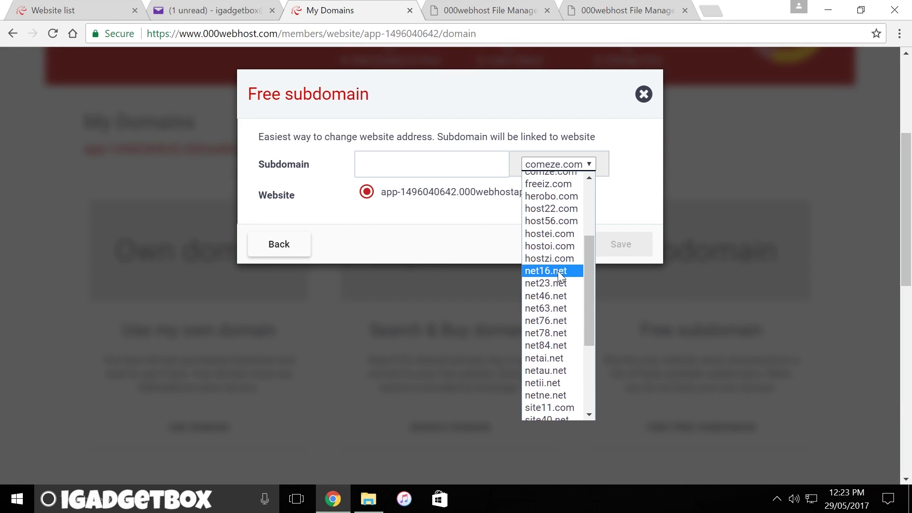
left_click(557, 271)
left_click(400, 167)
type("igadgetbox")
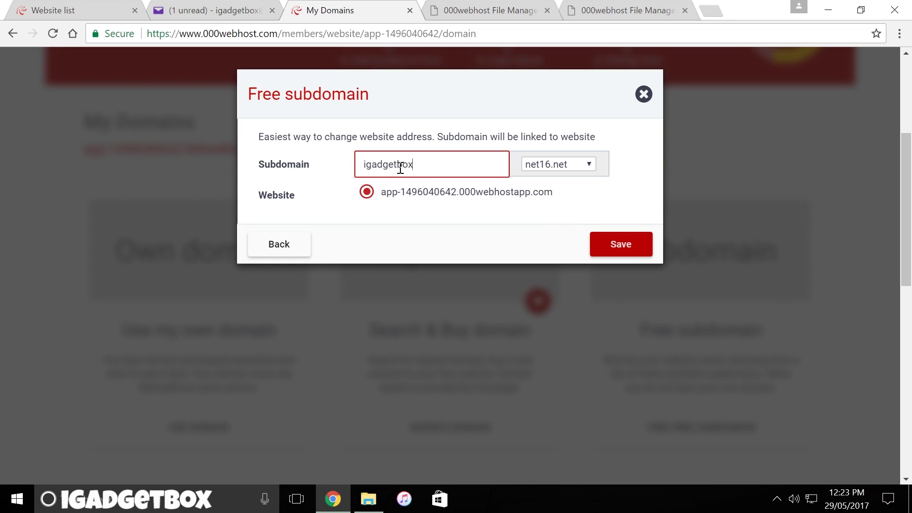
left_click(627, 252)
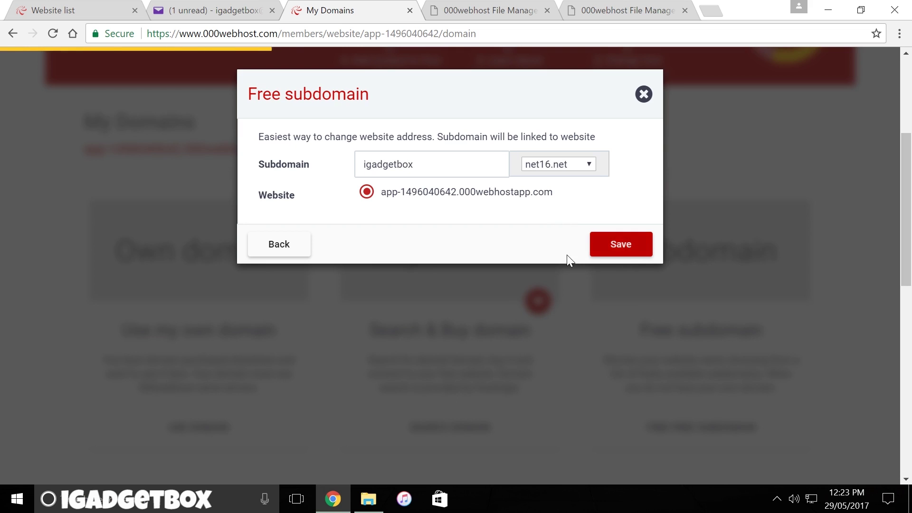
- Copy igadgetbox.net16.net and load it in a new tab to view the website-started page
scroll(416, 281, "down", 6)
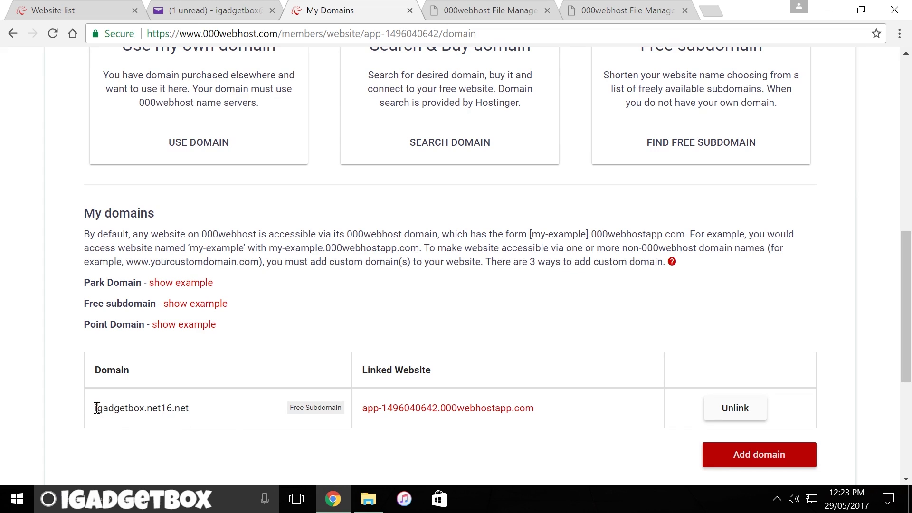
left_click_drag(96, 407, 190, 408)
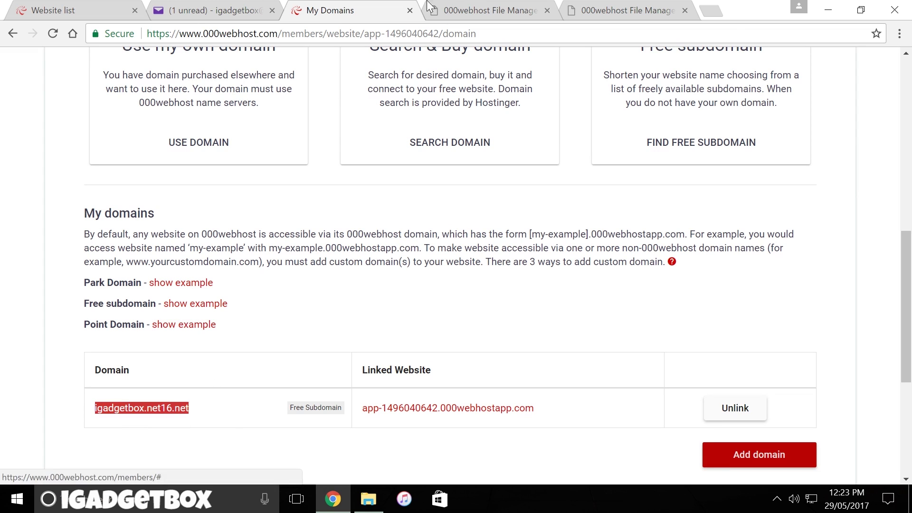
left_click(717, 10)
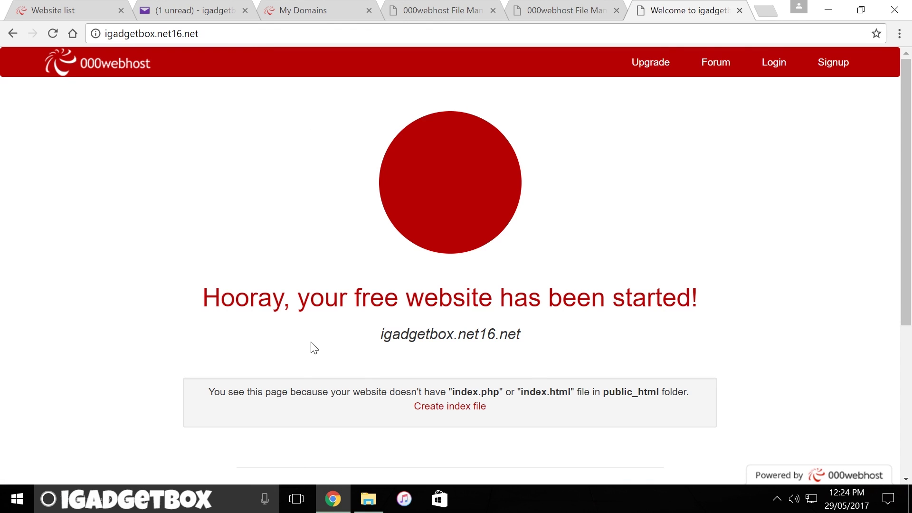
scroll(311, 346, "down", 3)
scroll(312, 346, "up", 3)
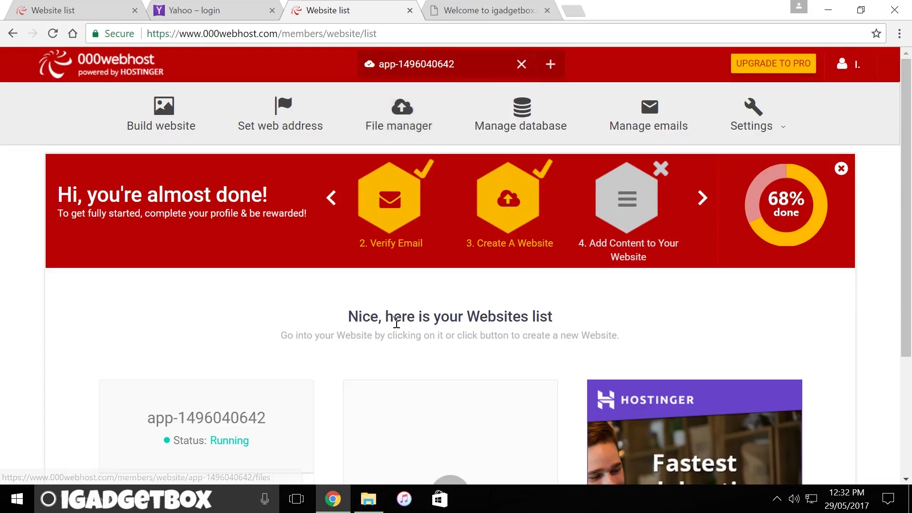
- Scroll to the Upload Own Website card and open the File manager on public_html
scroll(396, 323, "down", 3)
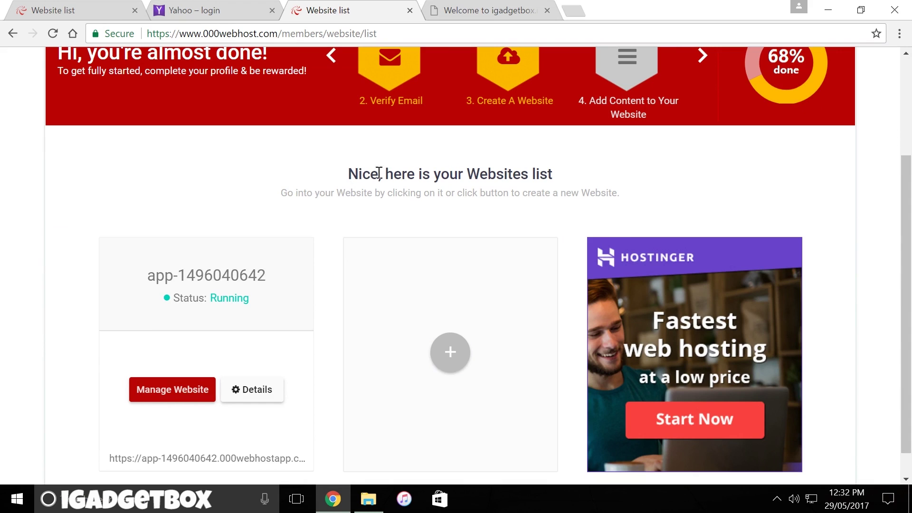
scroll(593, 171, "up", 2)
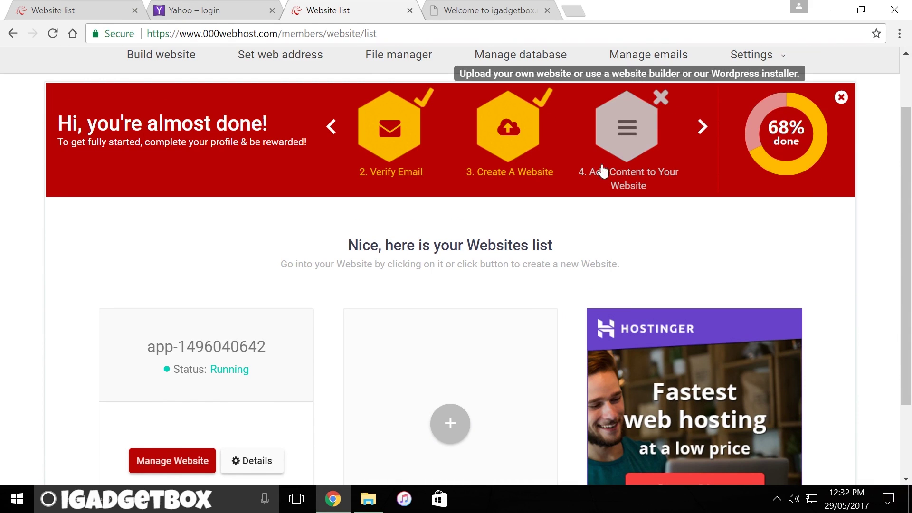
scroll(629, 159, "up", 2)
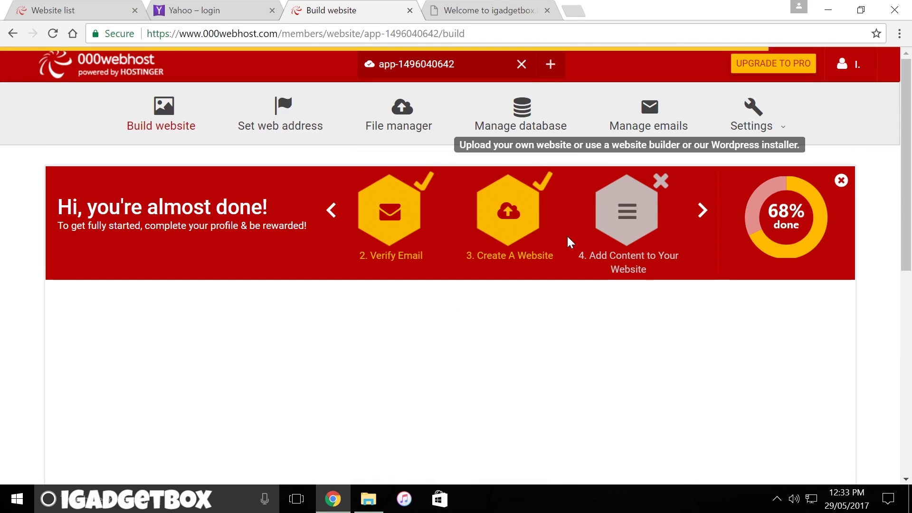
scroll(471, 246, "down", 3)
scroll(471, 246, "down", 3)
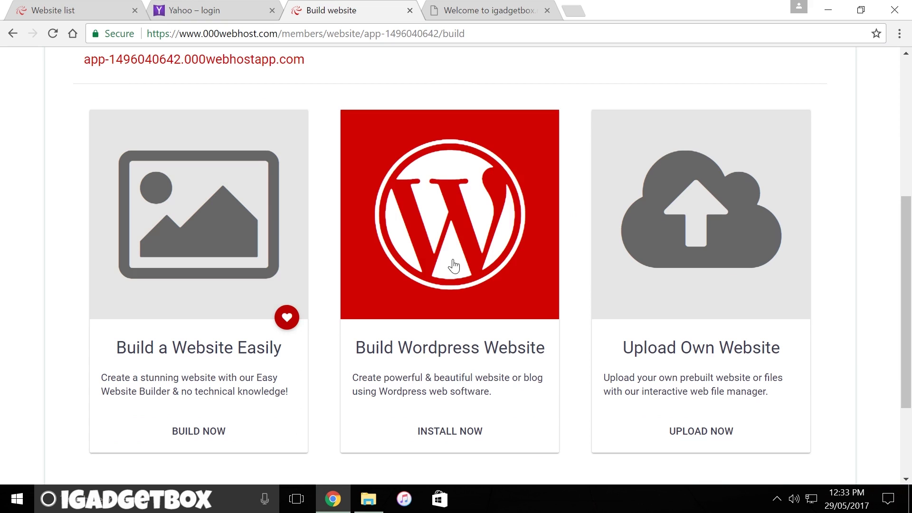
scroll(668, 275, "down", 2)
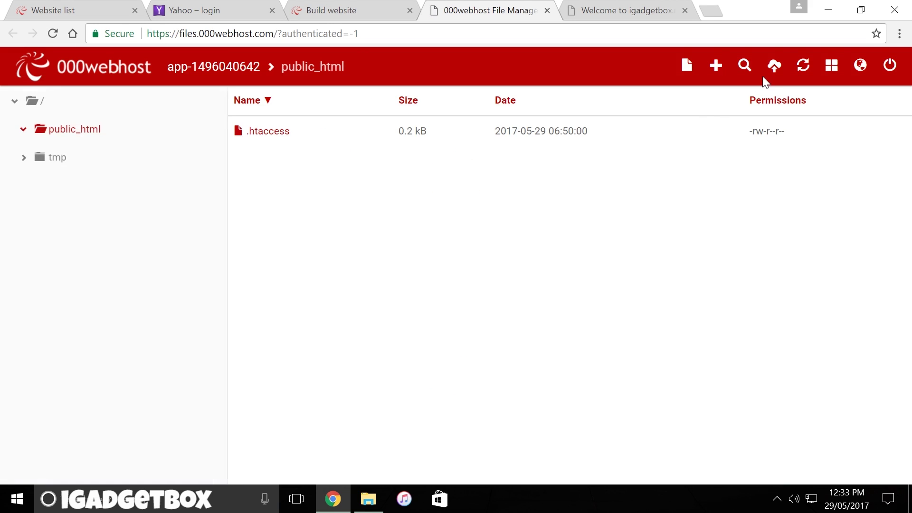
- Upload index.html, off.jpg, on.jpg and show.js to public_html, then reload igadgetbox.net16.net
left_click(774, 69)
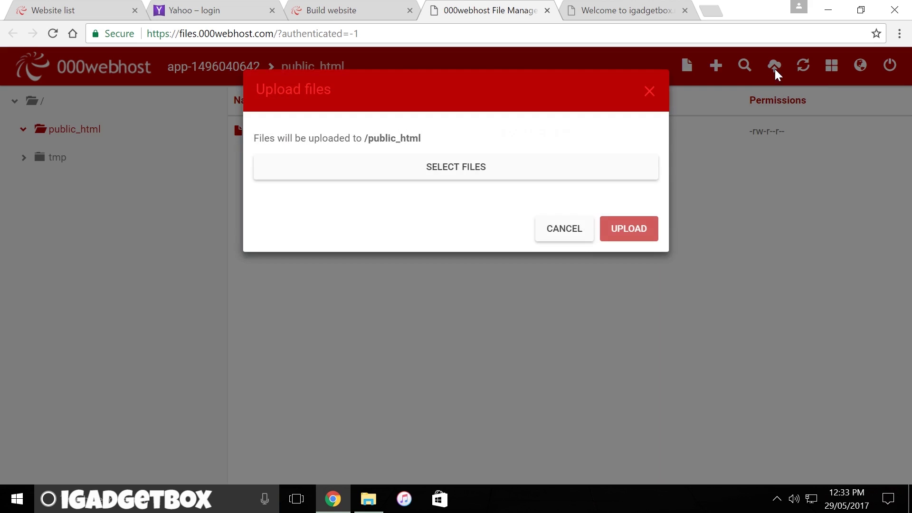
left_click(508, 168)
left_click(185, 114)
key("shift+Right")
key("shift+Right")
key("shift+Right")
key("Return")
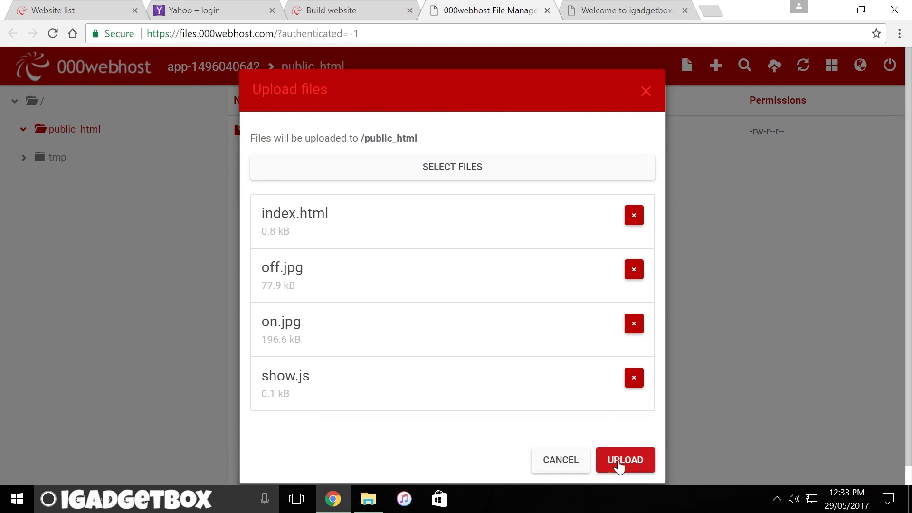
left_click(619, 467)
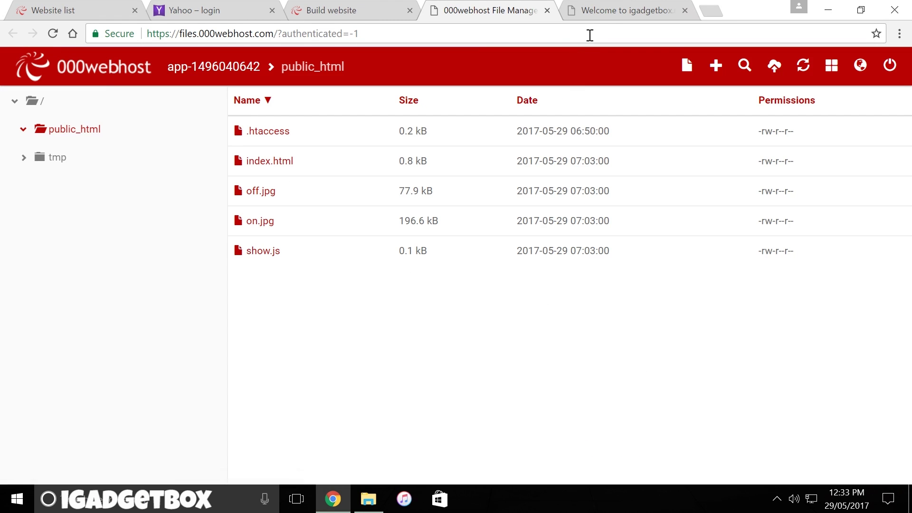
left_click(621, 10)
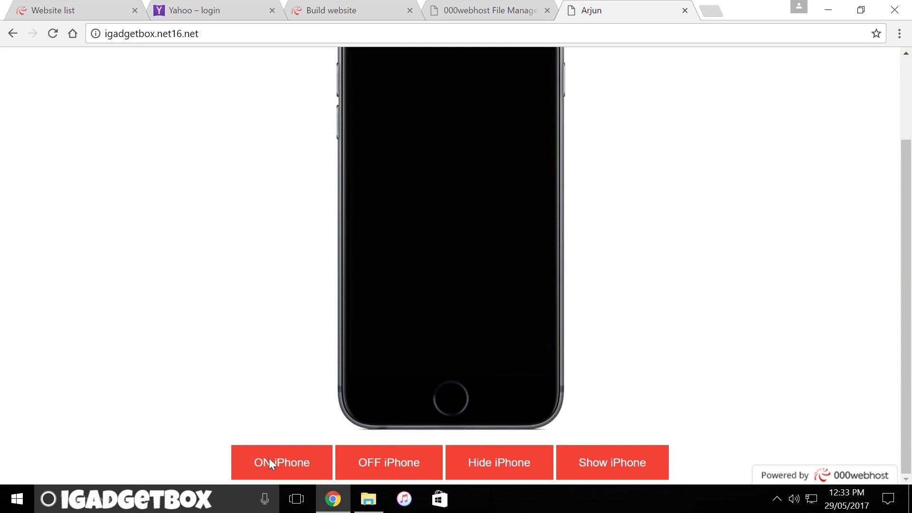
- Toggle the iPhone screen on and off, then zoom the site out to 75%
left_click(272, 464)
left_click(362, 460)
left_click(899, 33)
left_click(815, 197)
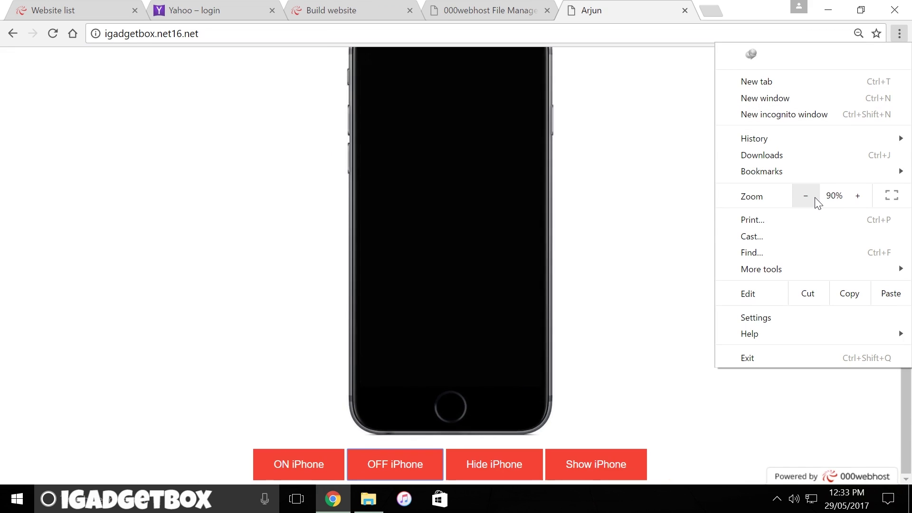
left_click(815, 198)
left_click(815, 197)
left_click(662, 208)
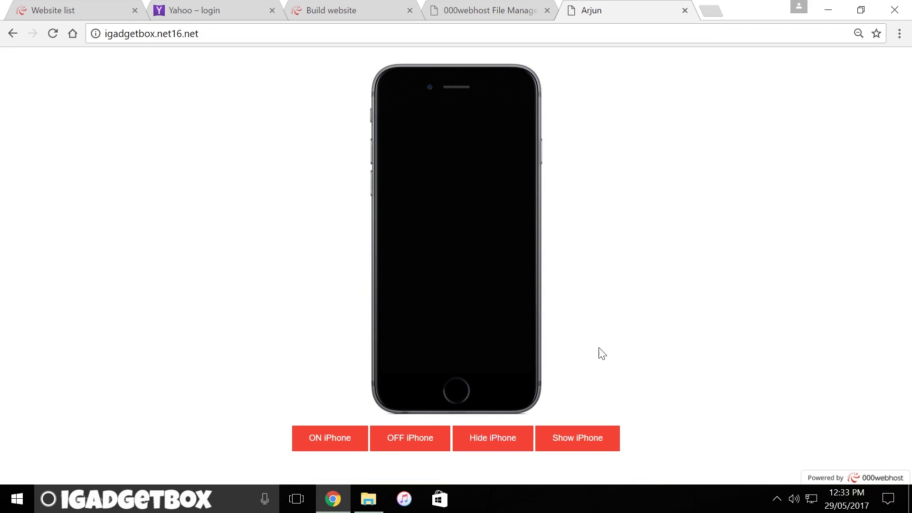
- Test the phone's Hide, Show, ON and OFF buttons at 75% zoom
left_click(496, 435)
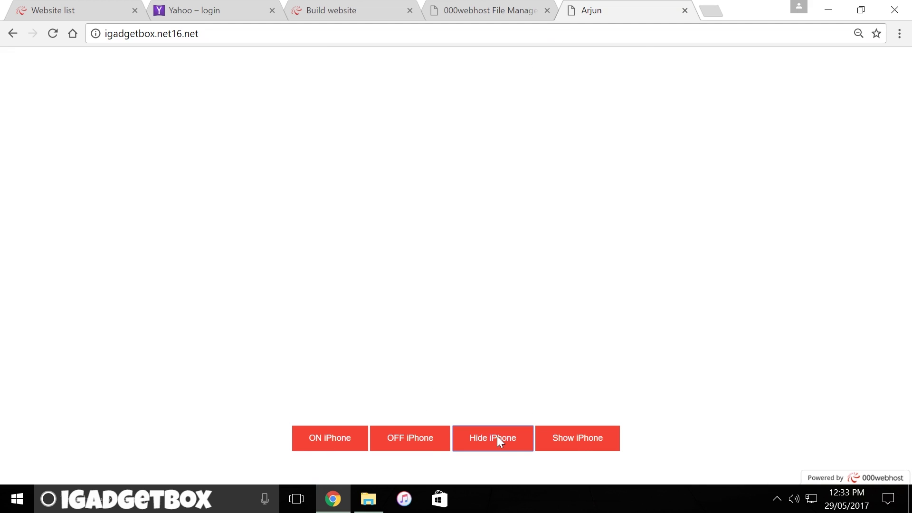
left_click(573, 440)
left_click(351, 442)
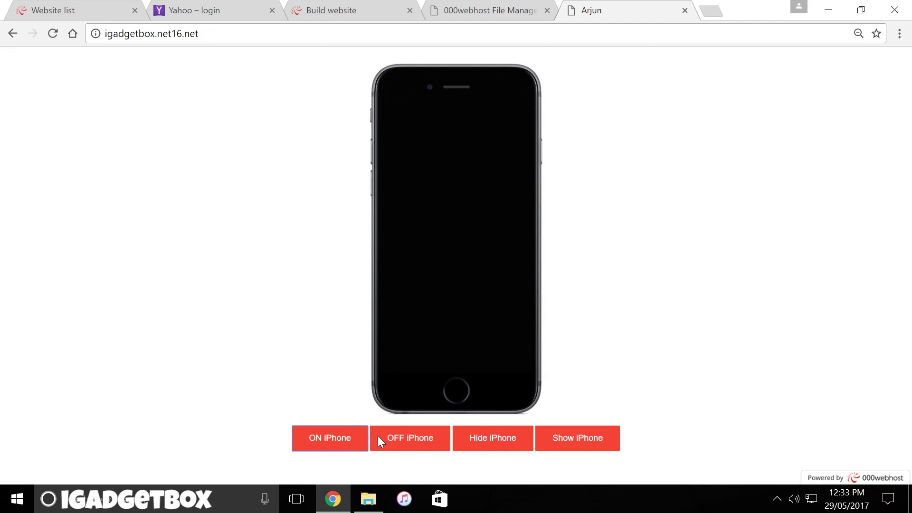
left_click(389, 437)
left_click(345, 437)
- Reload the site and retest the phone's on/off and hide/show buttons
left_click(53, 34)
left_click(316, 437)
left_click(428, 437)
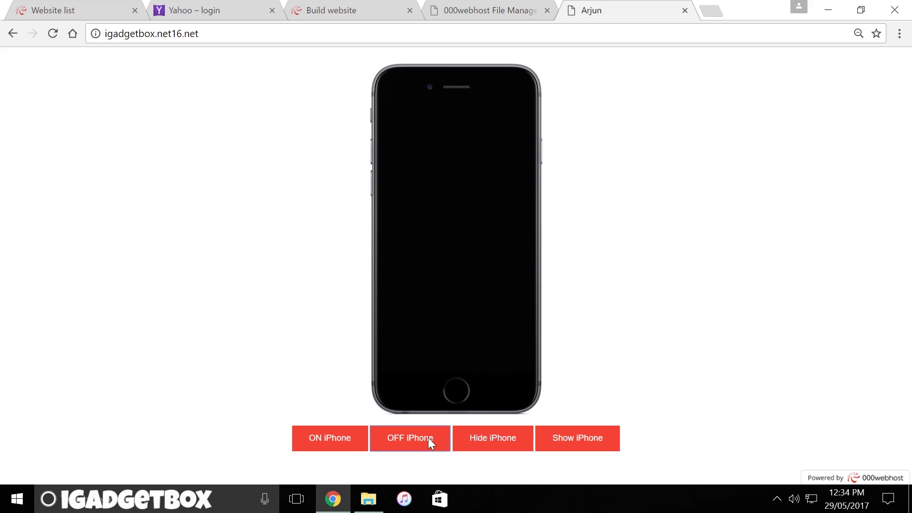
left_click(474, 436)
key("Tab")
key("Return")
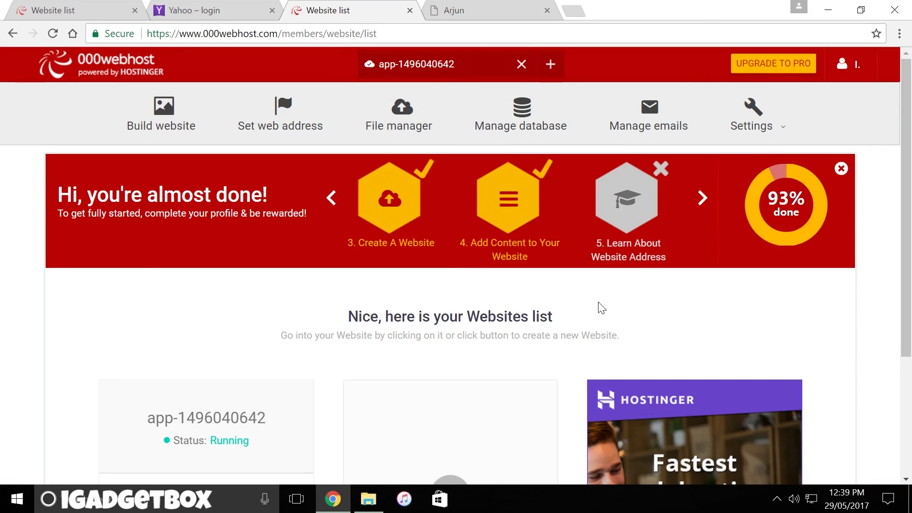
- Advance the onboarding checklist and go to the database management page
left_click(702, 197)
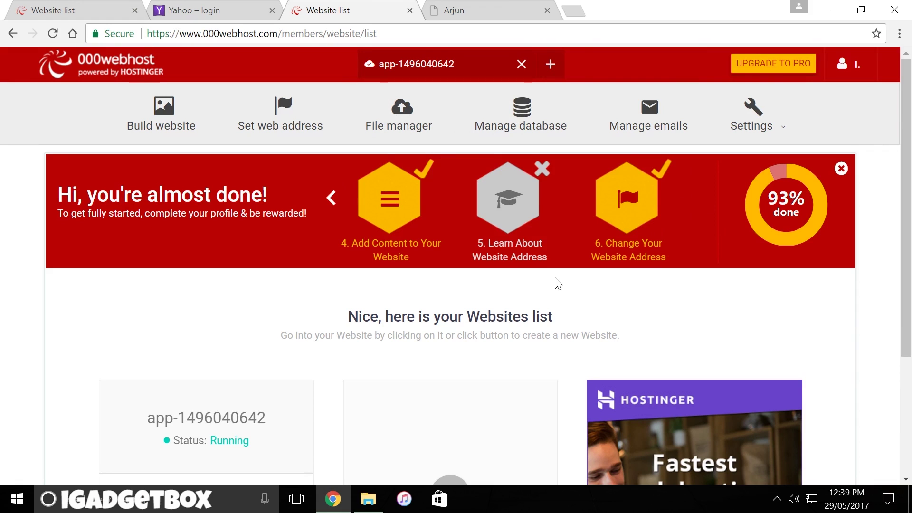
scroll(558, 283, "down", 3)
scroll(557, 284, "up", 3)
left_click(521, 112)
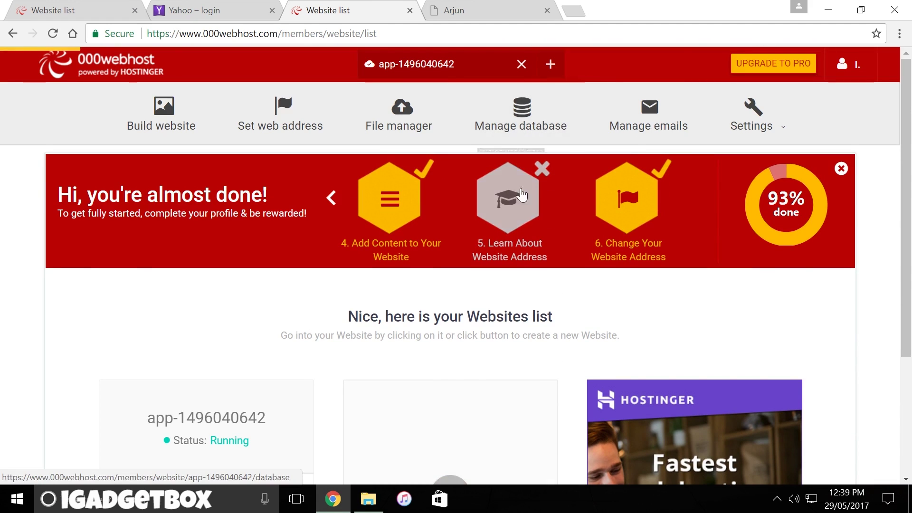
scroll(838, 288, "down", 3)
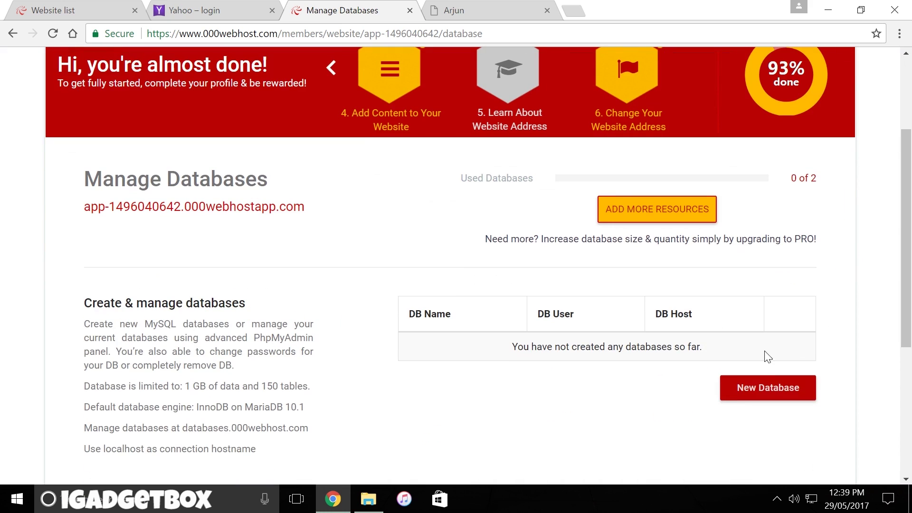
- Create the IGADGETBOX MySQL database with username 'I' and a password, declining Chrome's password save
left_click(753, 387)
left_click(441, 147)
type("IGADGETBOX")
key("Tab")
type("I")
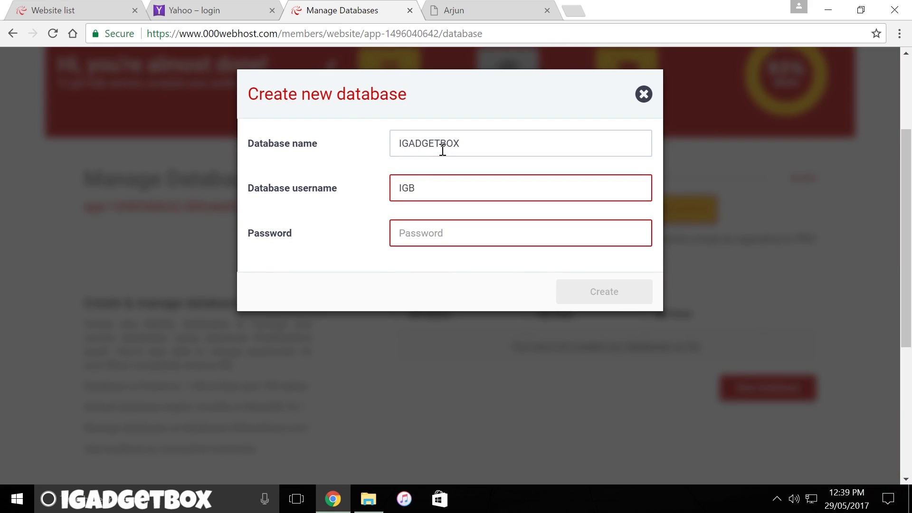
key("Tab")
type("********")
key("Return")
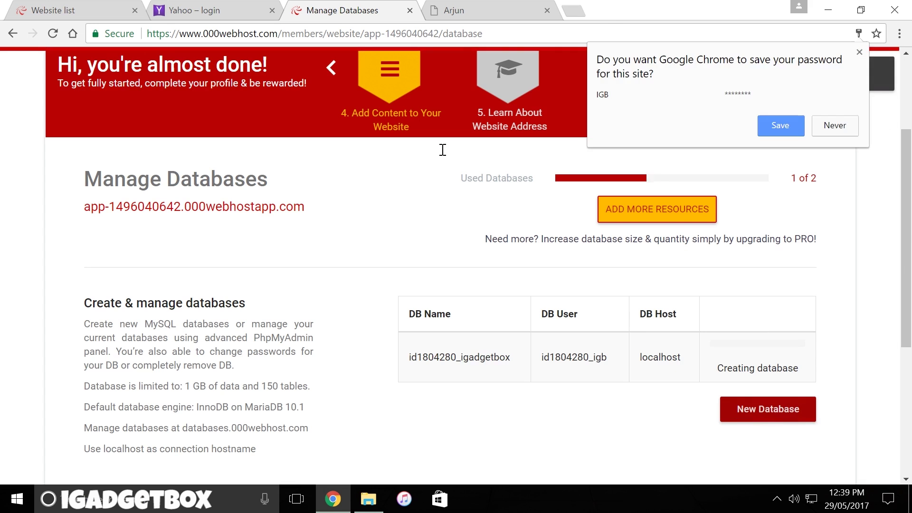
left_click(859, 52)
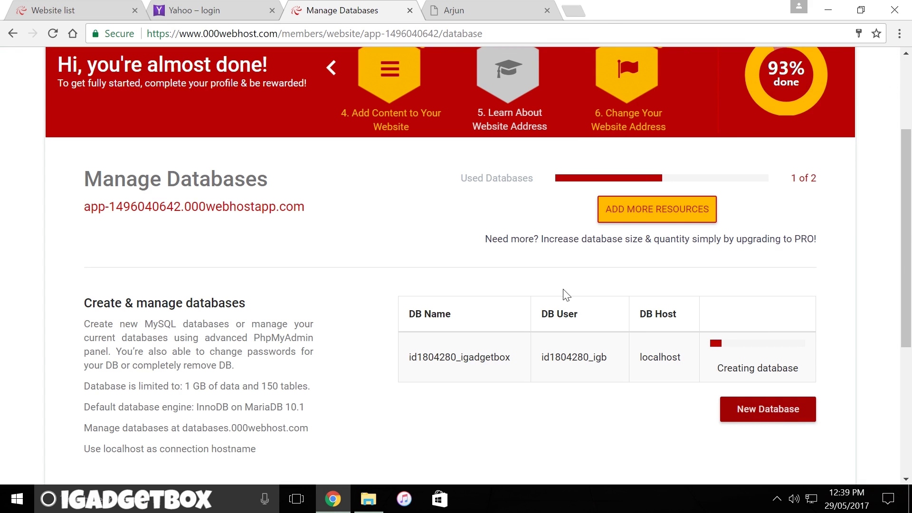
- Review the account's 1 GB storage limit on the Manage Databases page
scroll(570, 213, "down", 2)
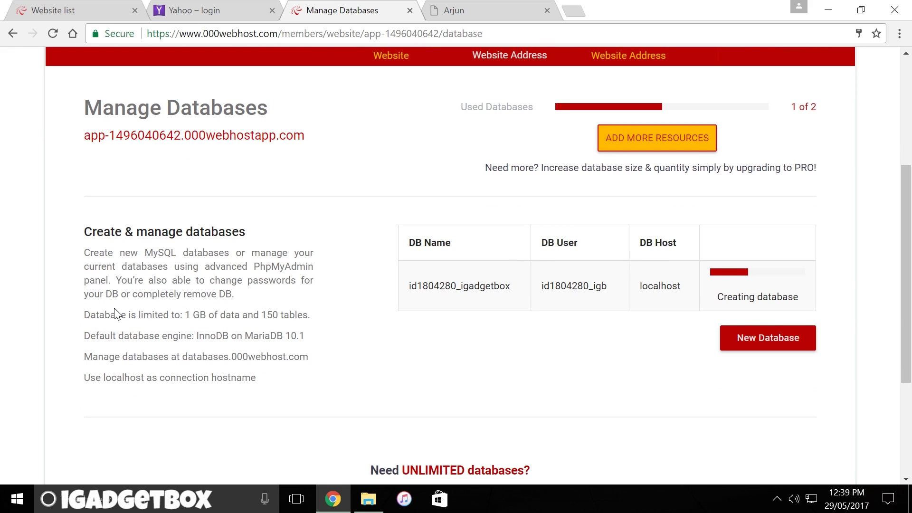
left_click_drag(185, 316, 203, 315)
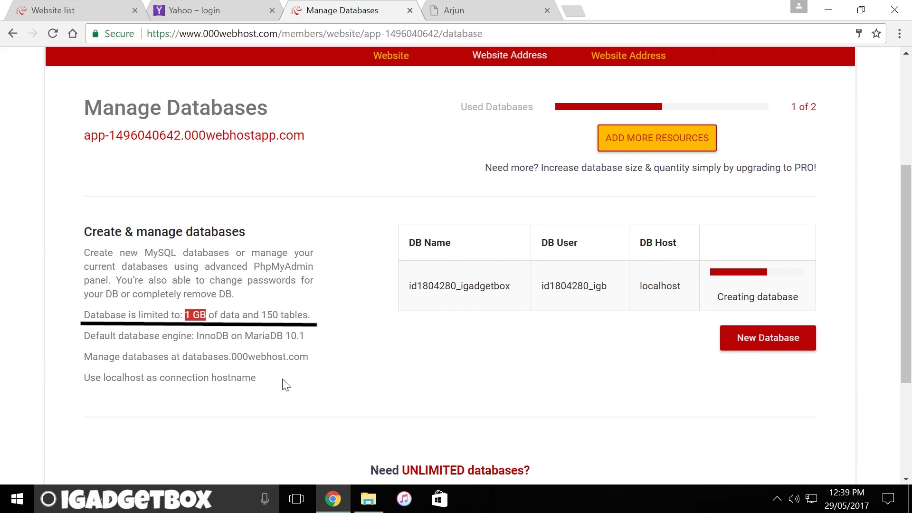
scroll(379, 292, "up", 1)
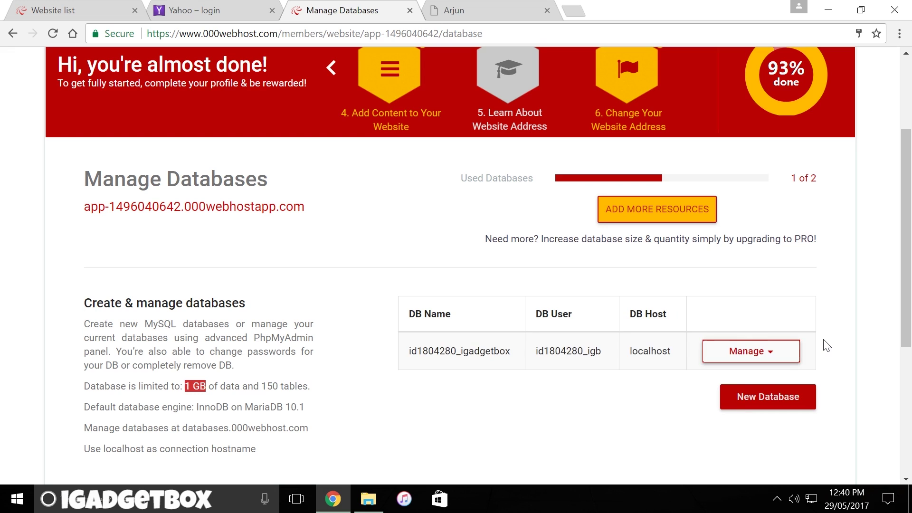
- Open igadgetbox in phpMyAdmin and start creating a table named PRODUCT
left_click(789, 350)
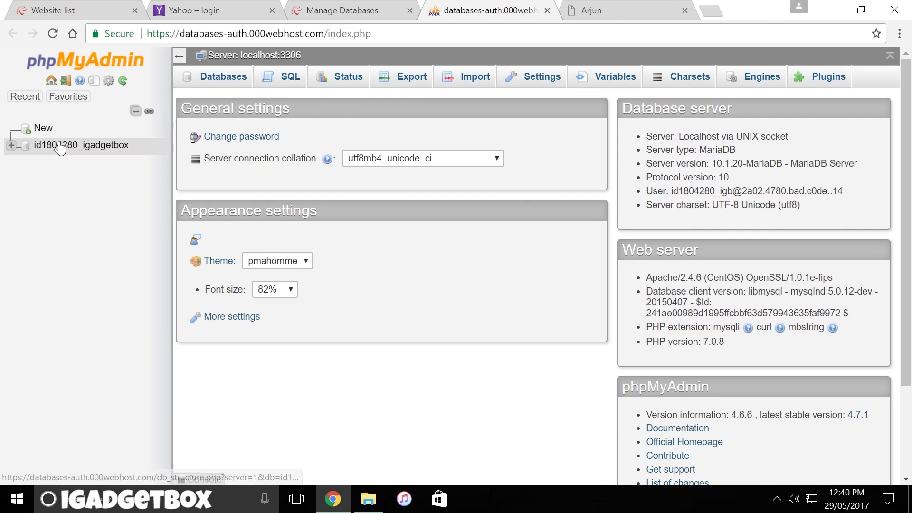
left_click(60, 145)
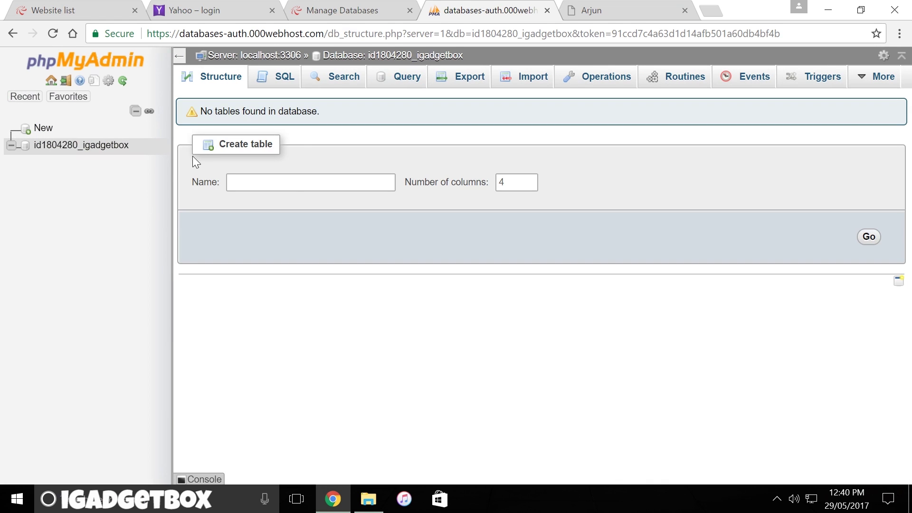
left_click(242, 180)
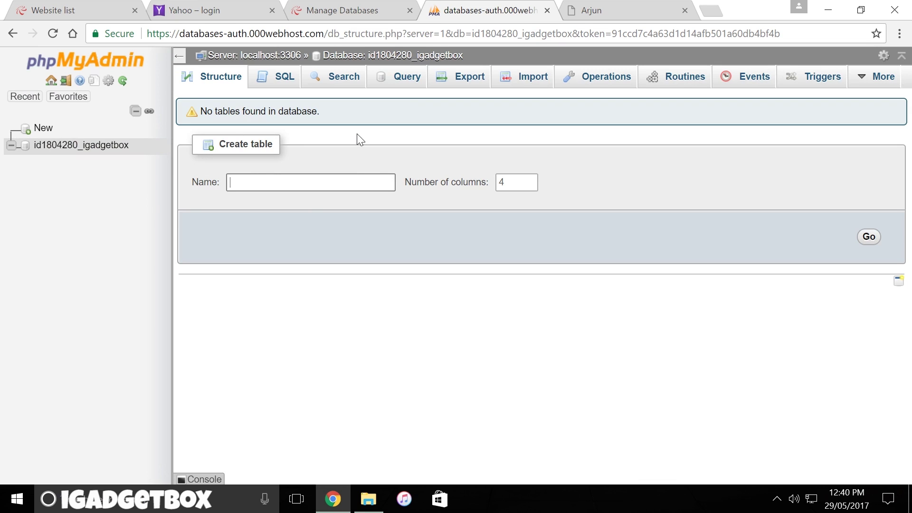
type("PRODUCT")
key("Return")
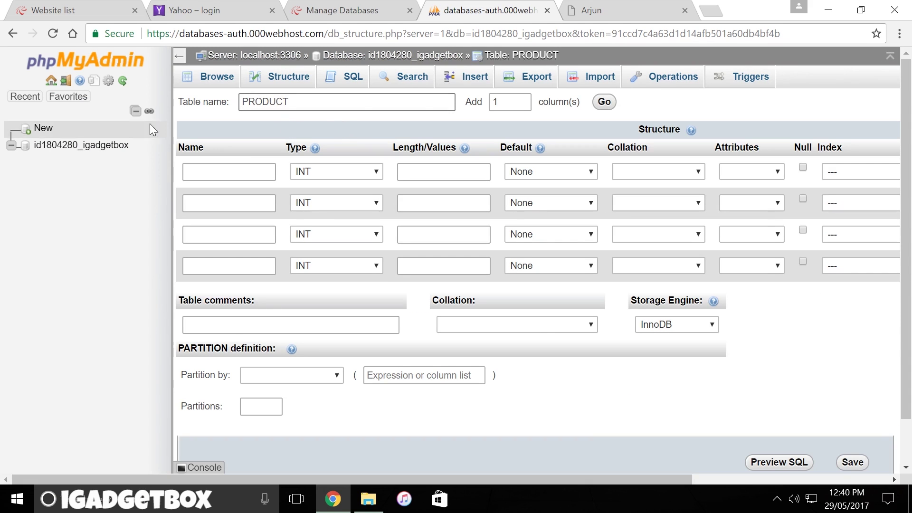
- Return to the database structure page, then view its SQL and Search pages
left_click(74, 151)
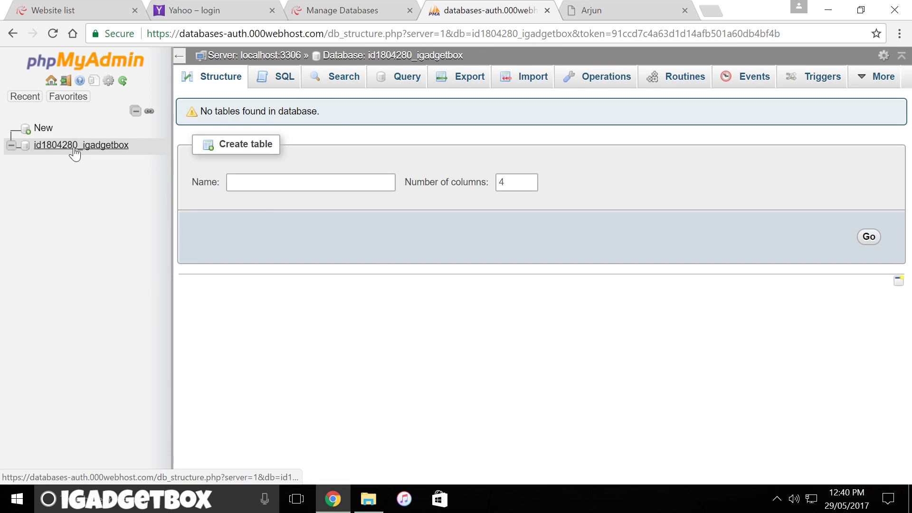
left_click(285, 82)
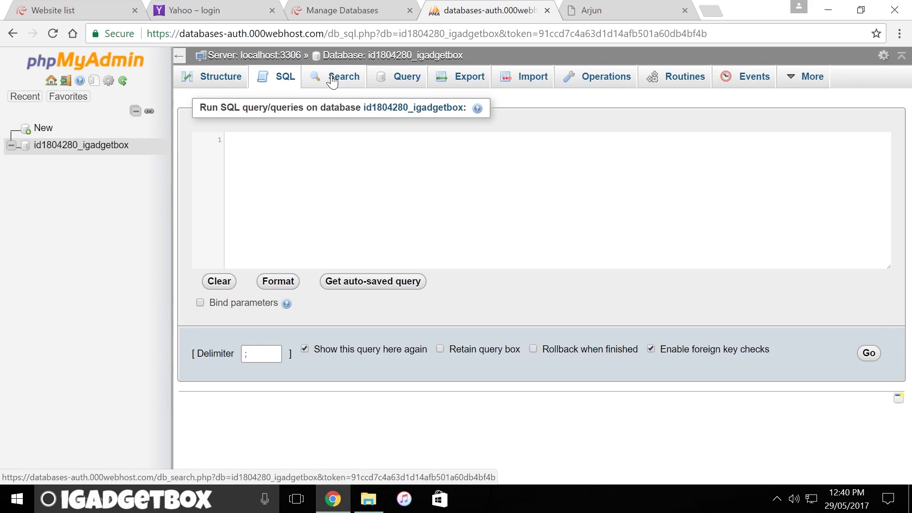
left_click(332, 82)
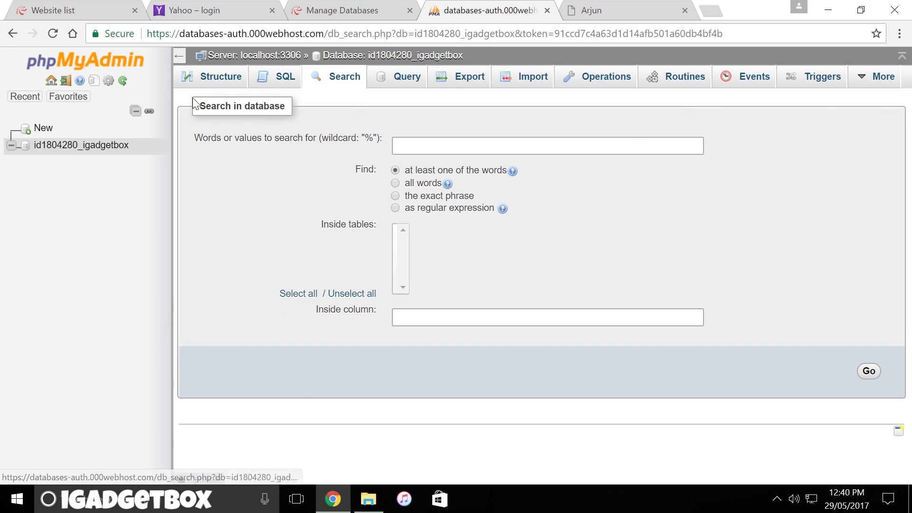
- Close phpMyAdmin, check the igadgetbox database's manage options, and note the two-database allowance
left_click(547, 10)
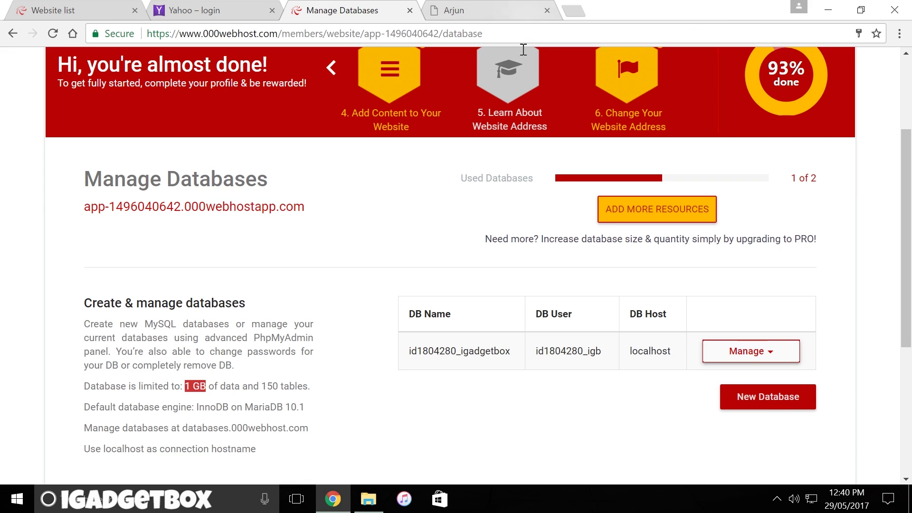
left_click(750, 359)
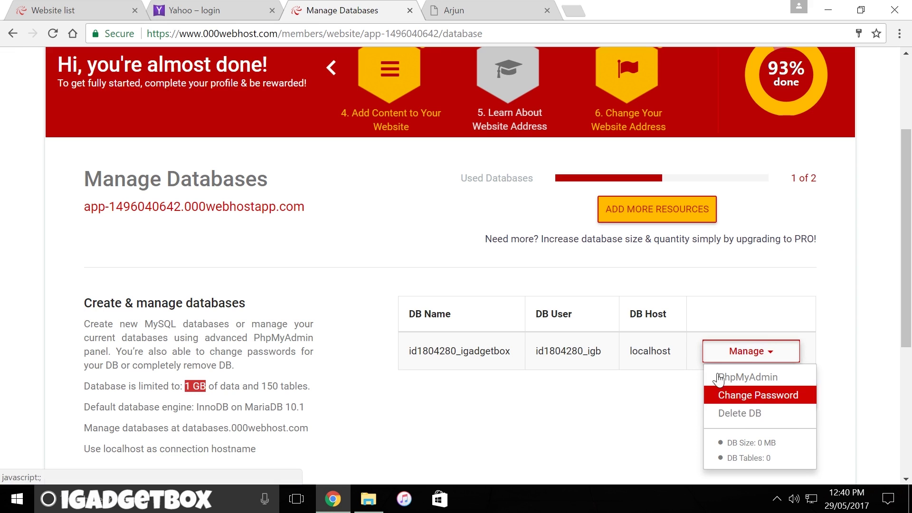
left_click(814, 236)
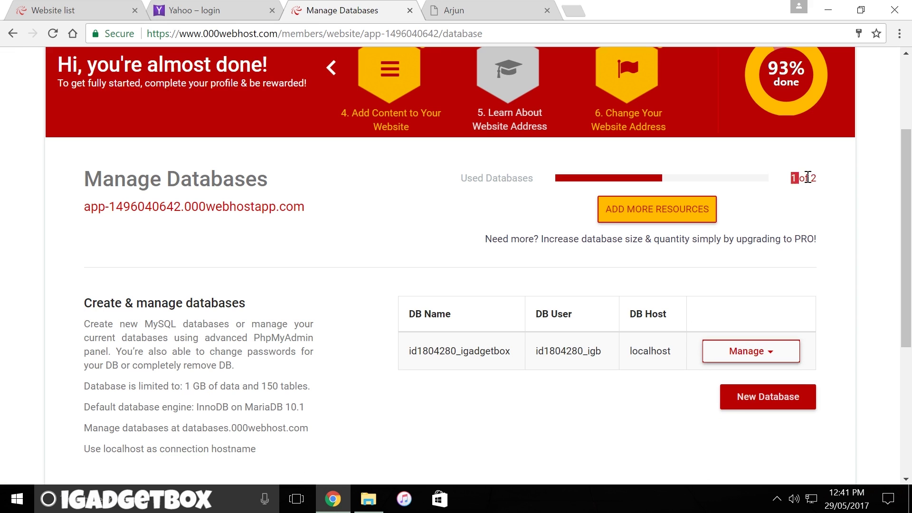
left_click_drag(807, 178, 819, 179)
scroll(618, 206, "up", 3)
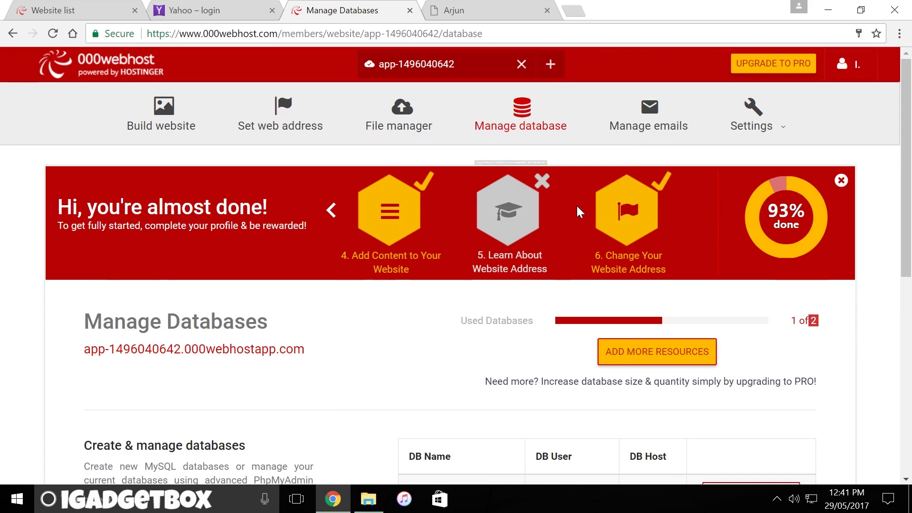
- Open the site's Statistics page and scroll through its status and quota usage
mouse_move(753, 116)
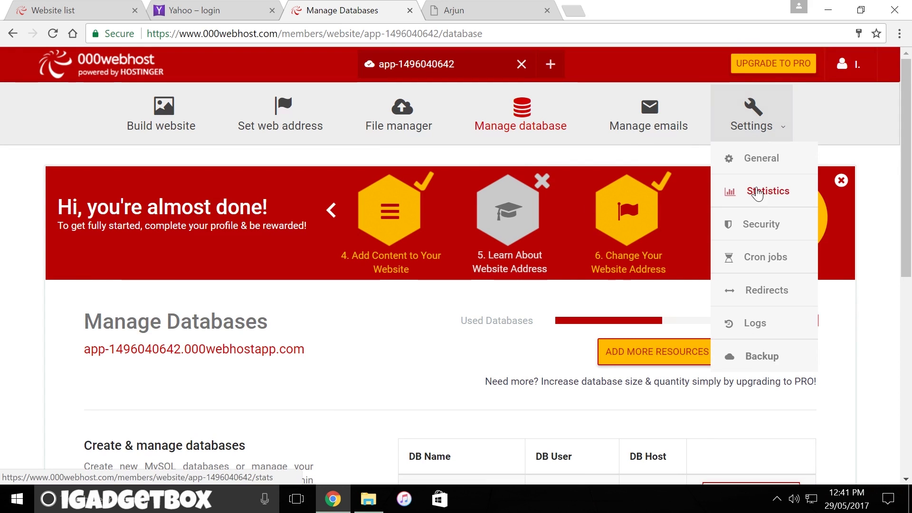
left_click(757, 192)
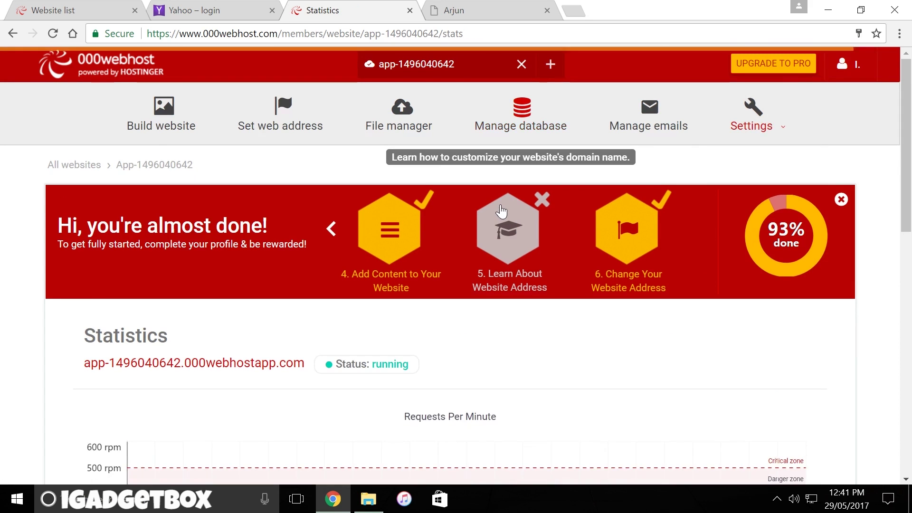
scroll(508, 212, "down", 1)
scroll(508, 212, "down", 3)
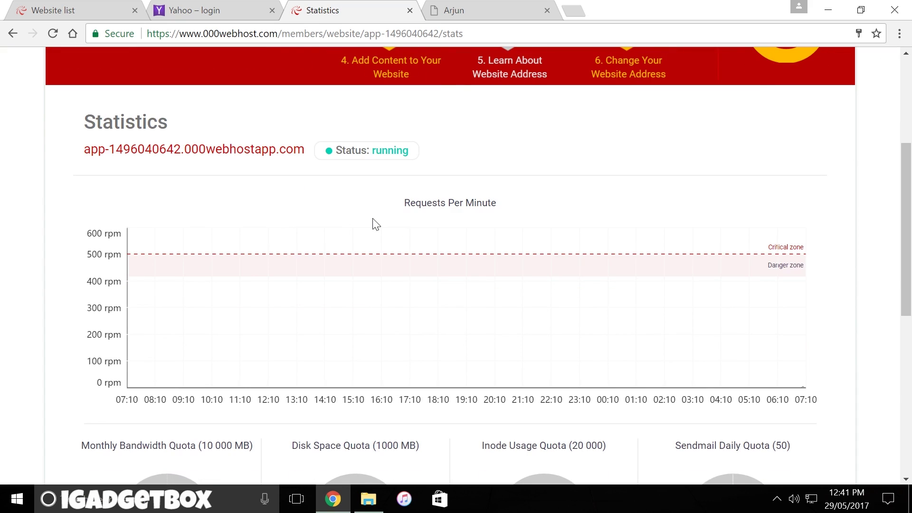
scroll(373, 224, "down", 4)
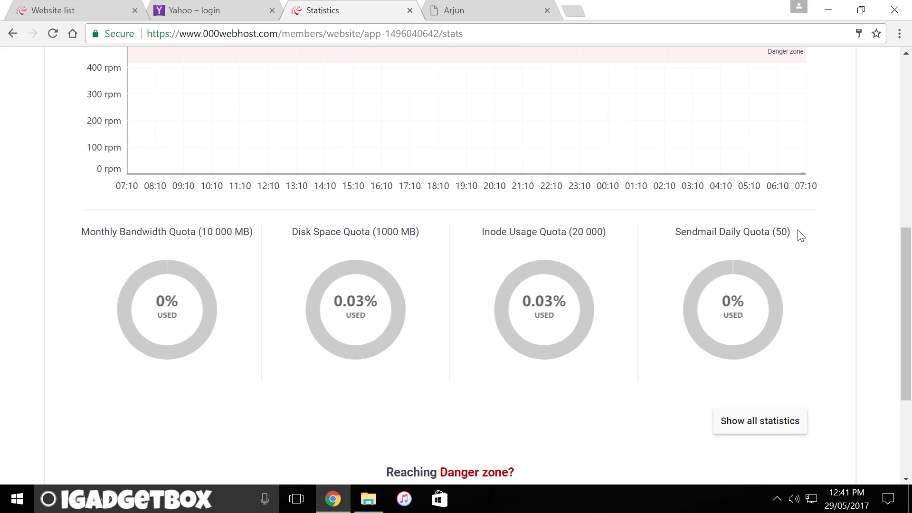
scroll(801, 238, "down", 3)
- Show all statistics and browse the bandwidth, response code, request time and sent email charts
left_click(790, 287)
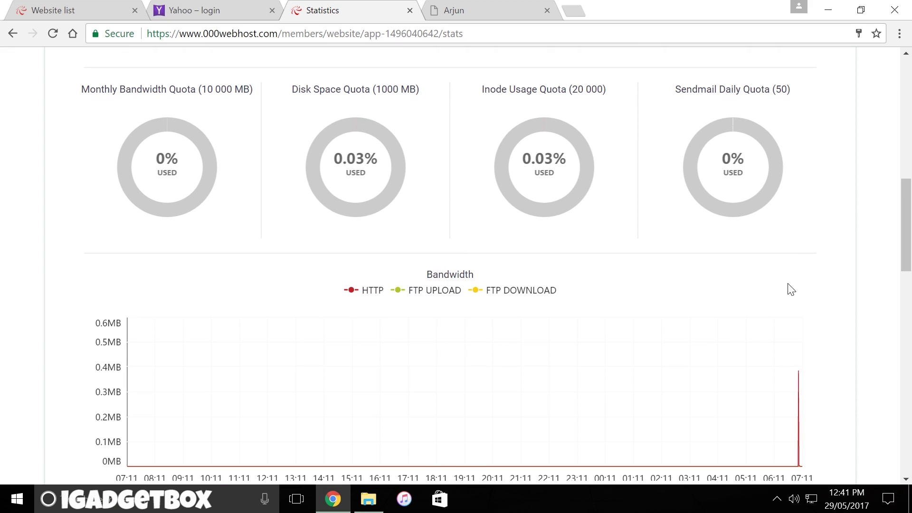
scroll(456, 252, "down", 2)
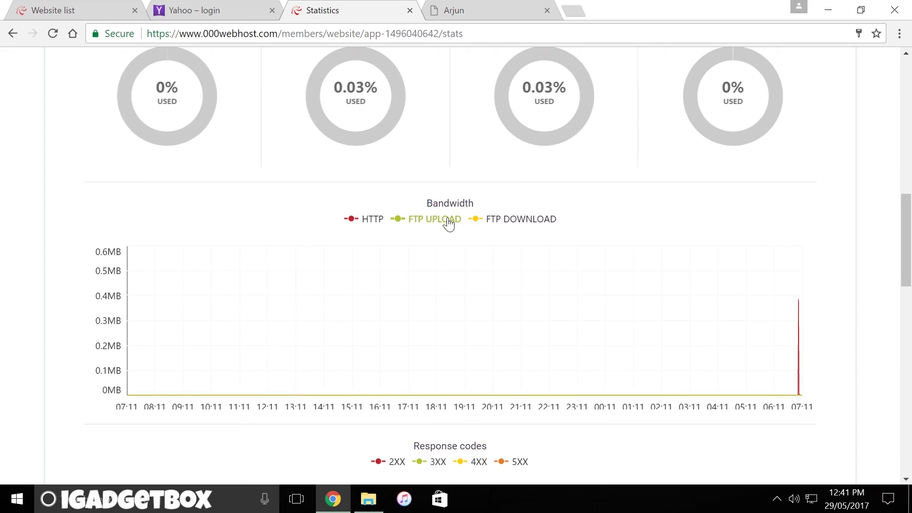
scroll(631, 228, "down", 3)
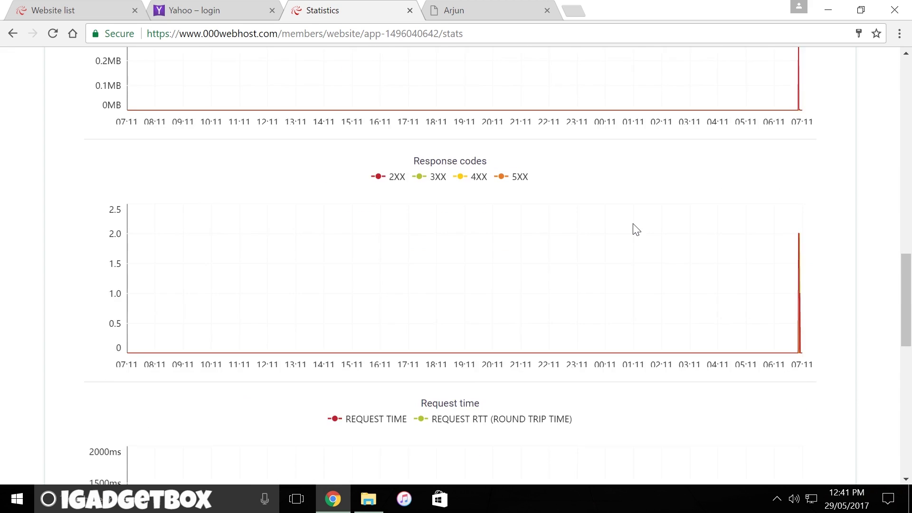
scroll(637, 229, "down", 3)
scroll(636, 230, "down", 6)
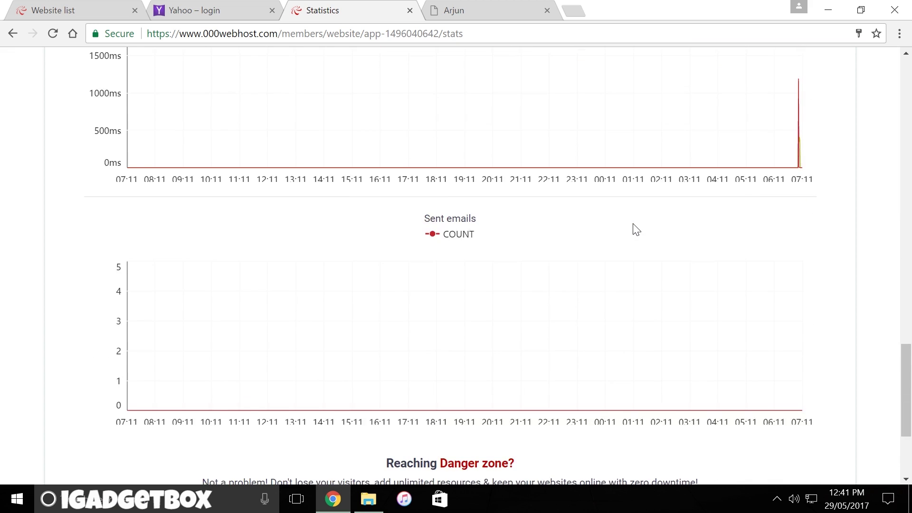
scroll(637, 230, "down", 4)
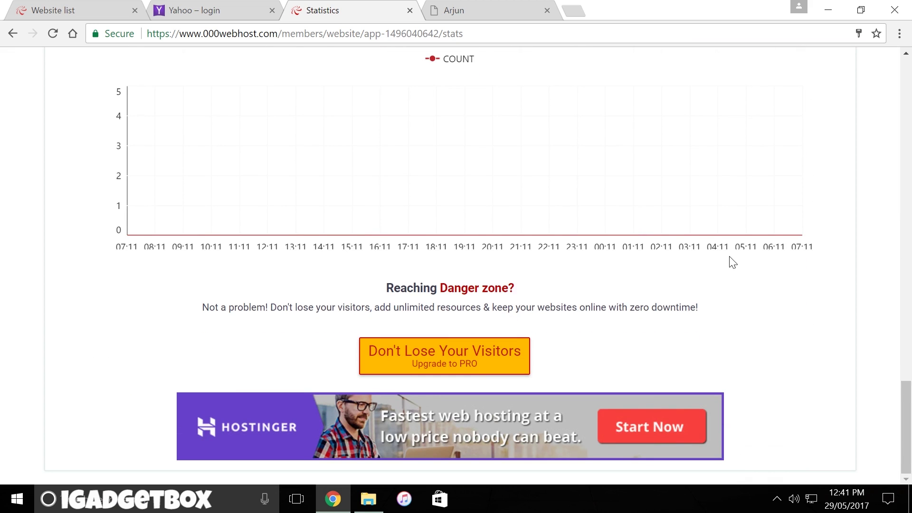
scroll(732, 262, "up", 20)
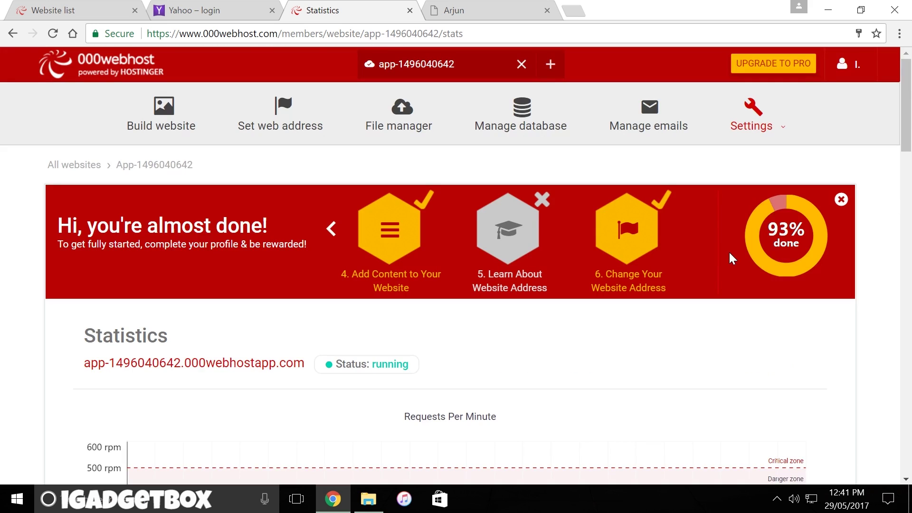
- Review FTP details in Website Settings > General, then follow the website name link to My Domains
left_click(750, 124)
left_click(774, 162)
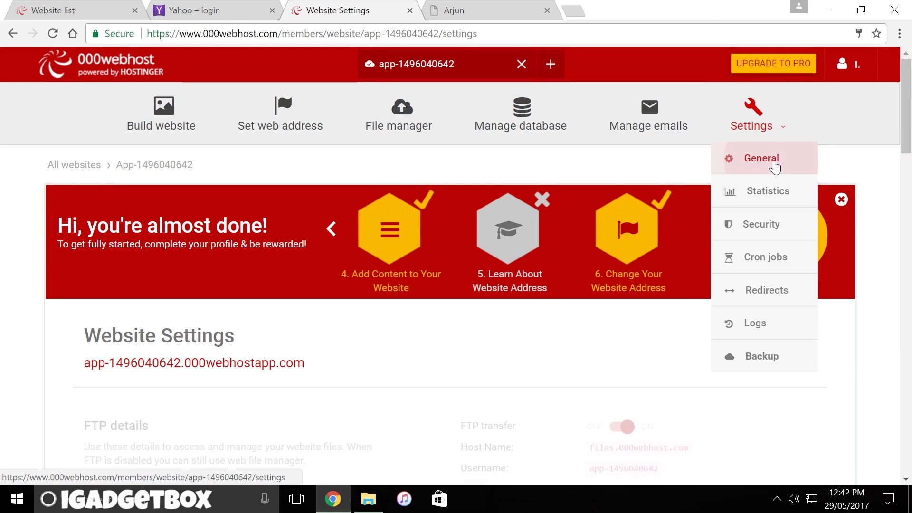
scroll(587, 226, "down", 3)
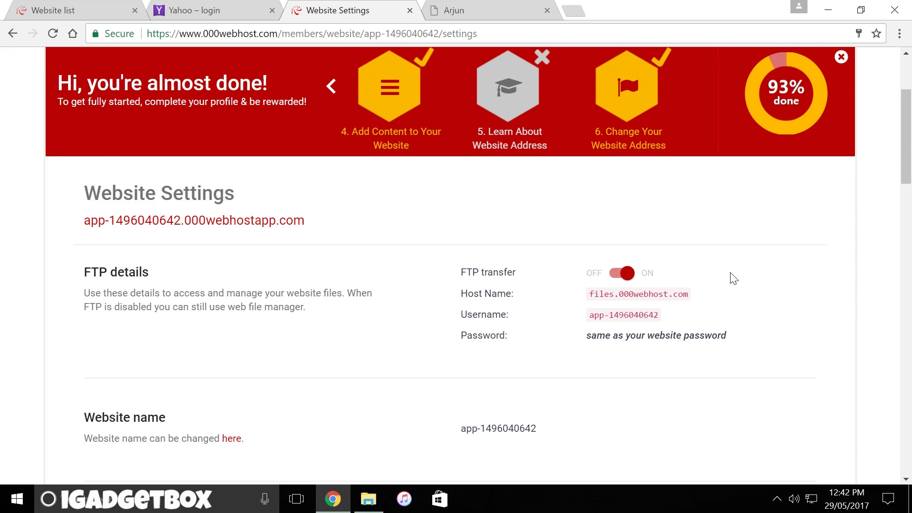
scroll(733, 279, "down", 3)
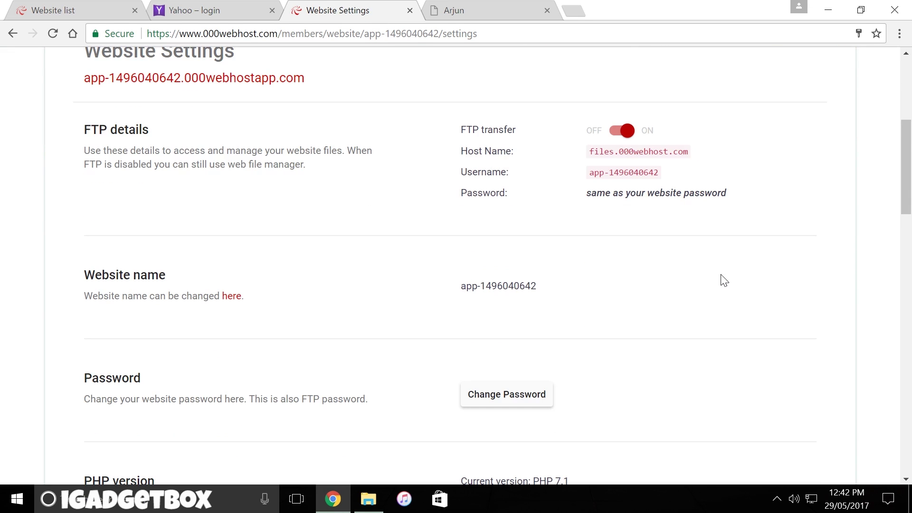
scroll(724, 280, "down", 1)
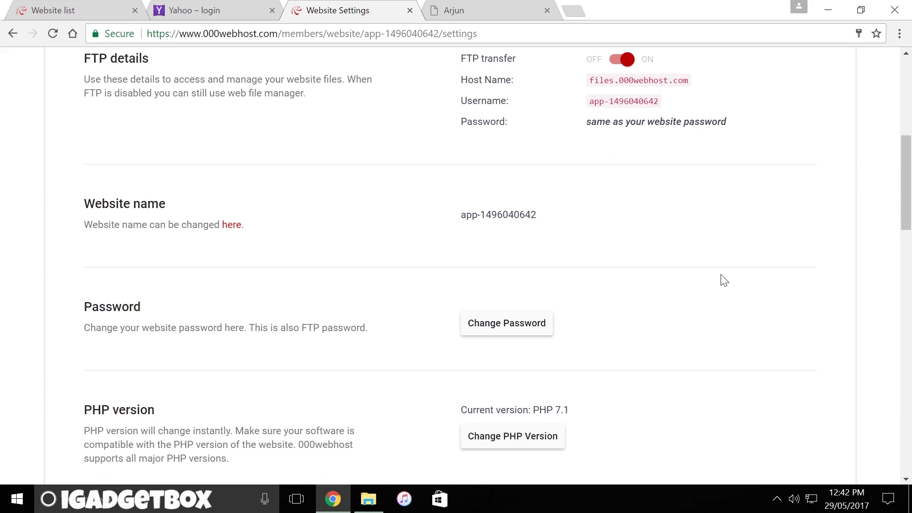
left_click(229, 228)
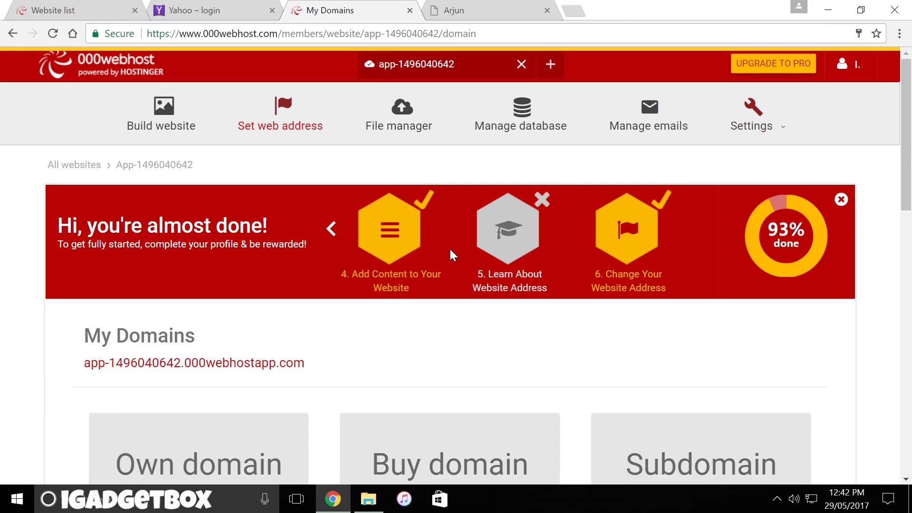
- Look over the domain cards, then view the builder, WordPress and upload-site options under Build website
scroll(451, 251, "down", 5)
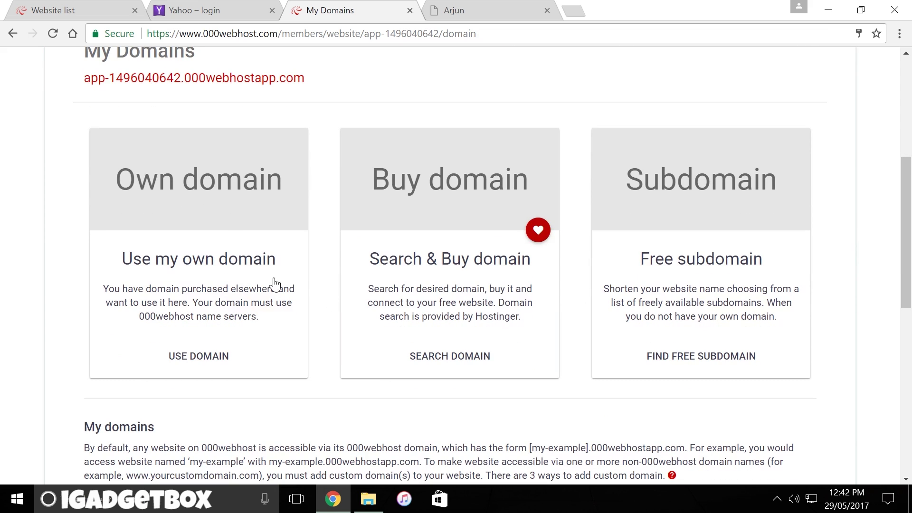
scroll(380, 308, "up", 5)
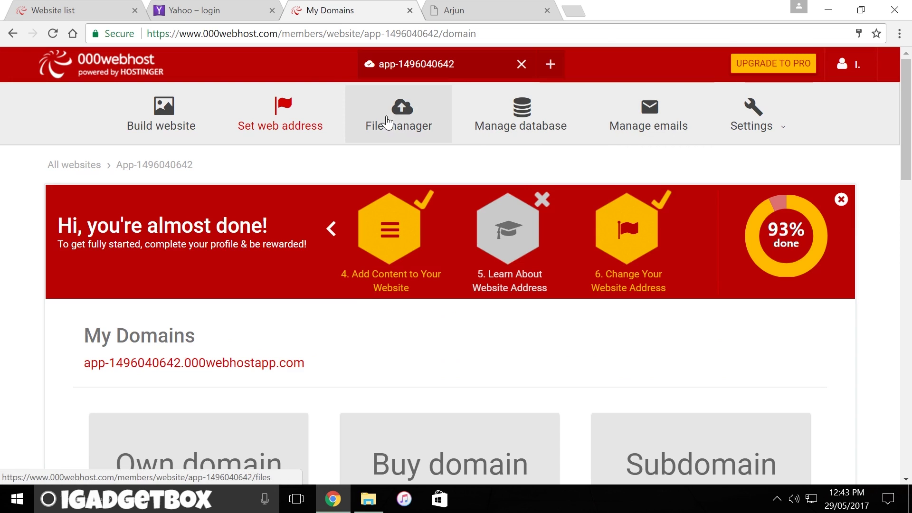
left_click(148, 126)
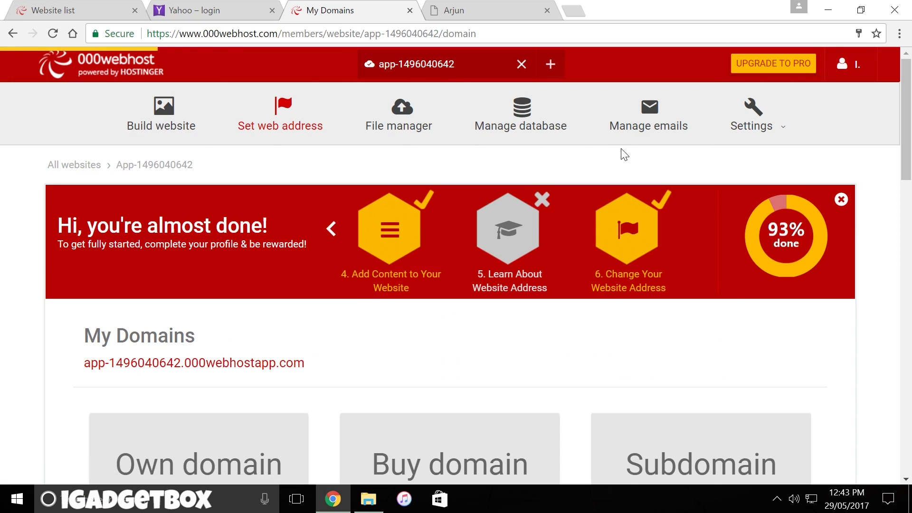
scroll(626, 155, "down", 3)
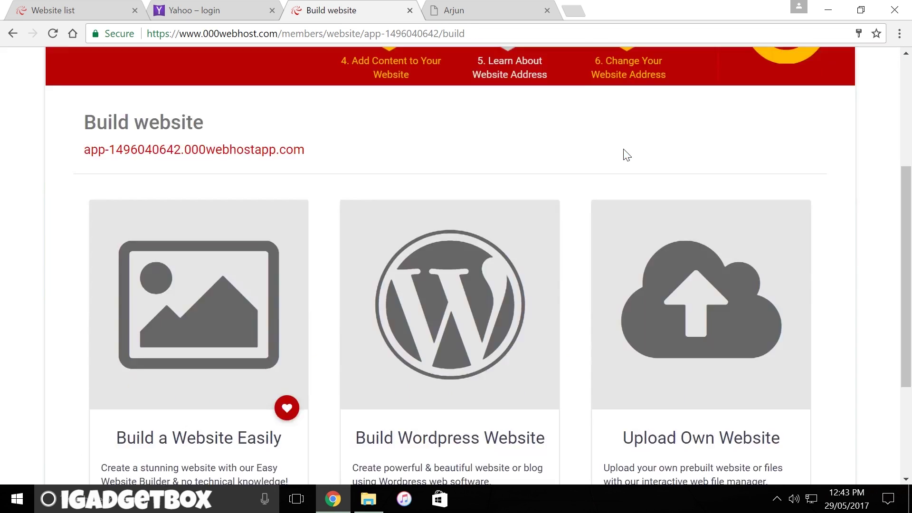
scroll(613, 143, "down", 3)
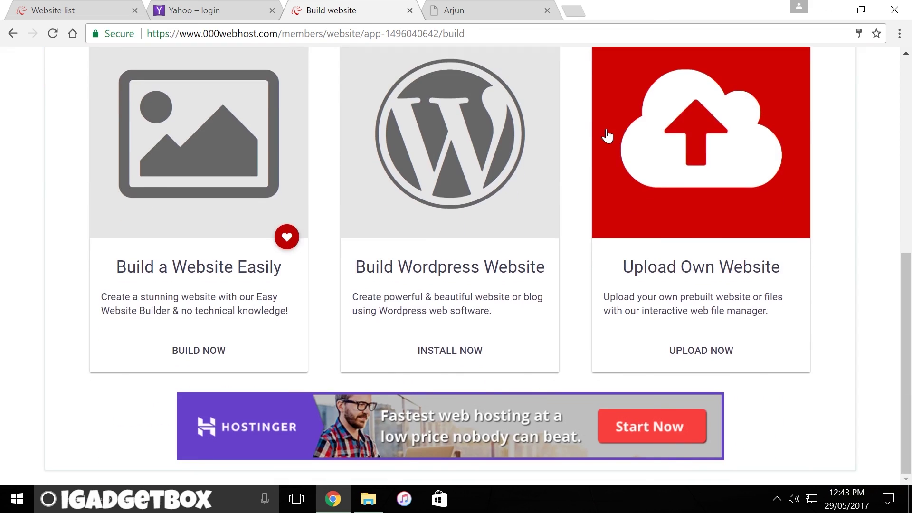
scroll(607, 137, "up", 5)
mouse_move(755, 127)
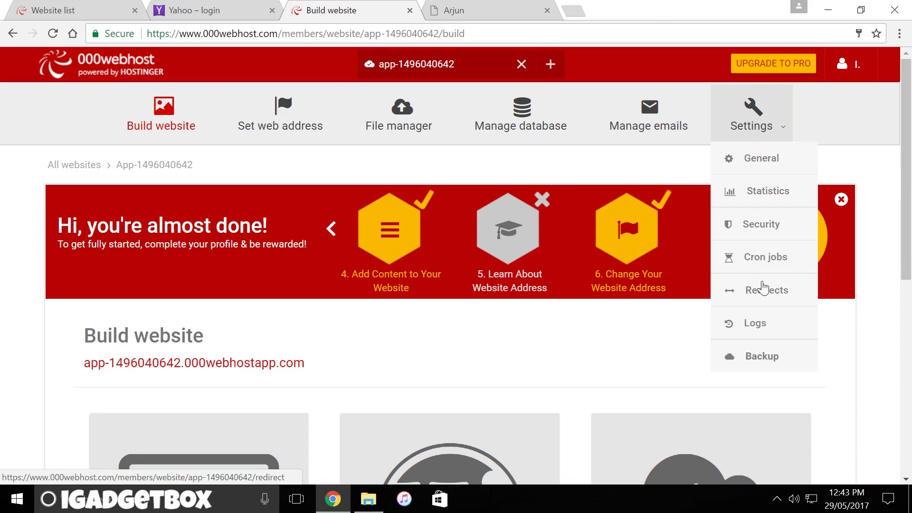